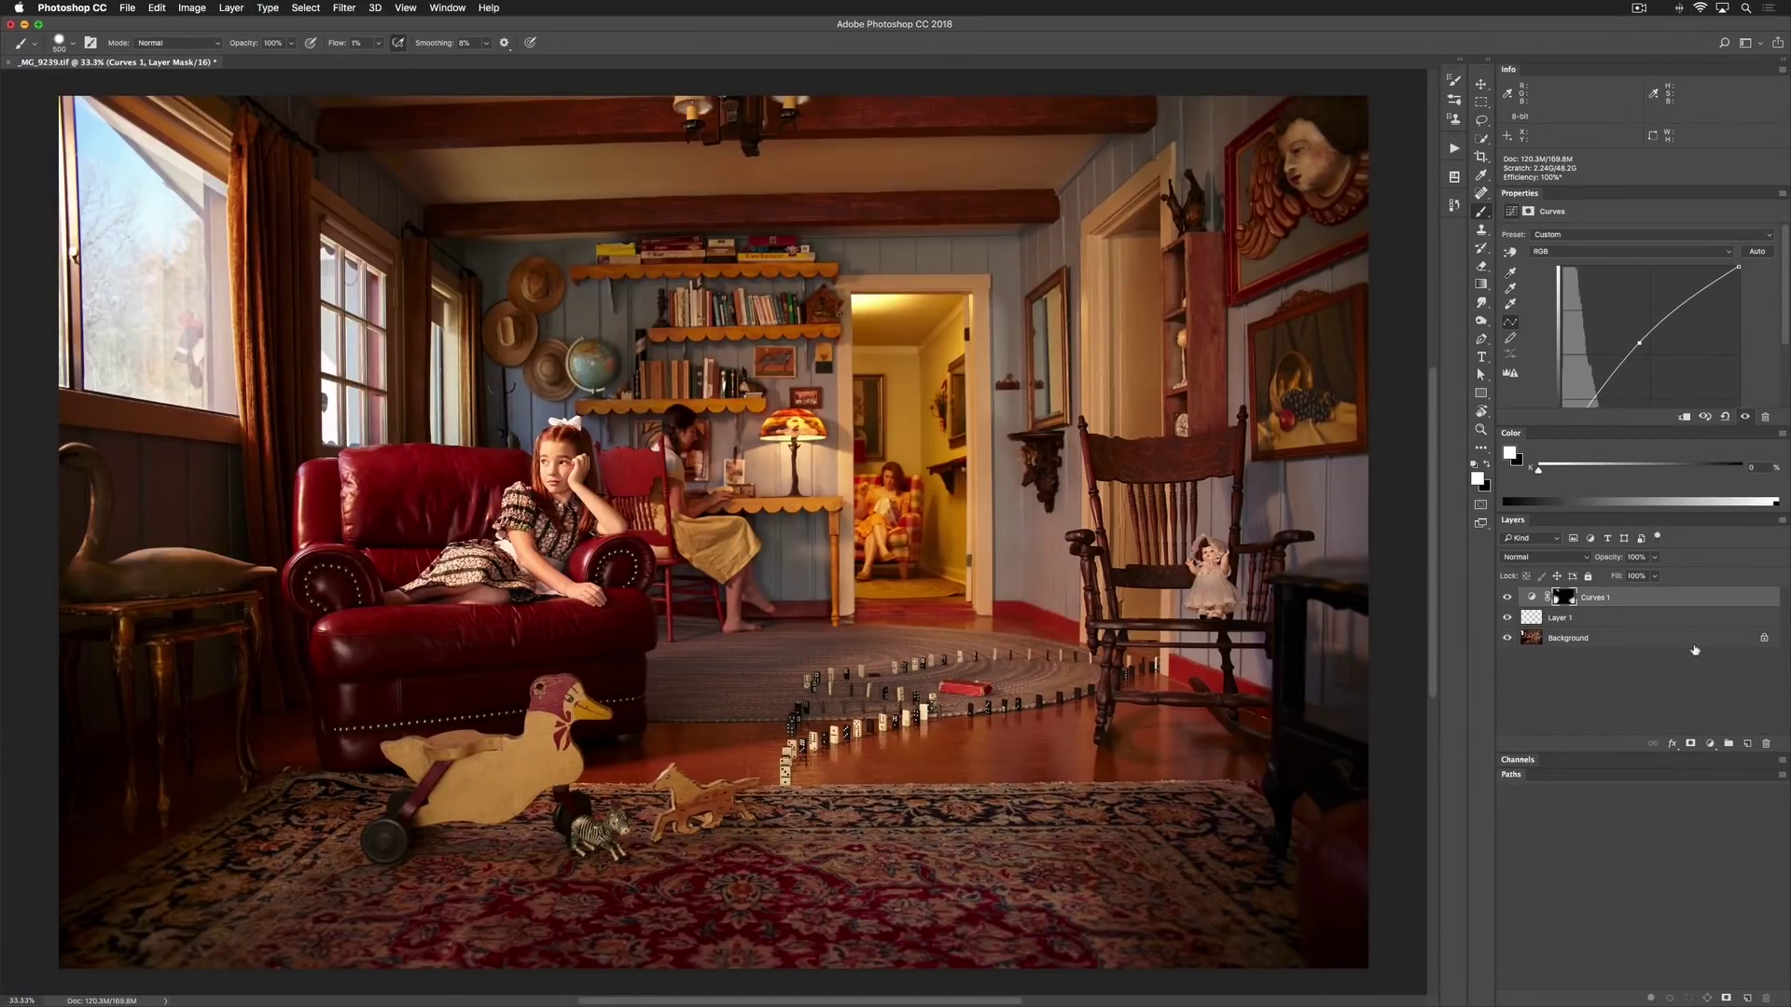
Open the new fill or adjustment layer menu in the Layers panel
click(1711, 745)
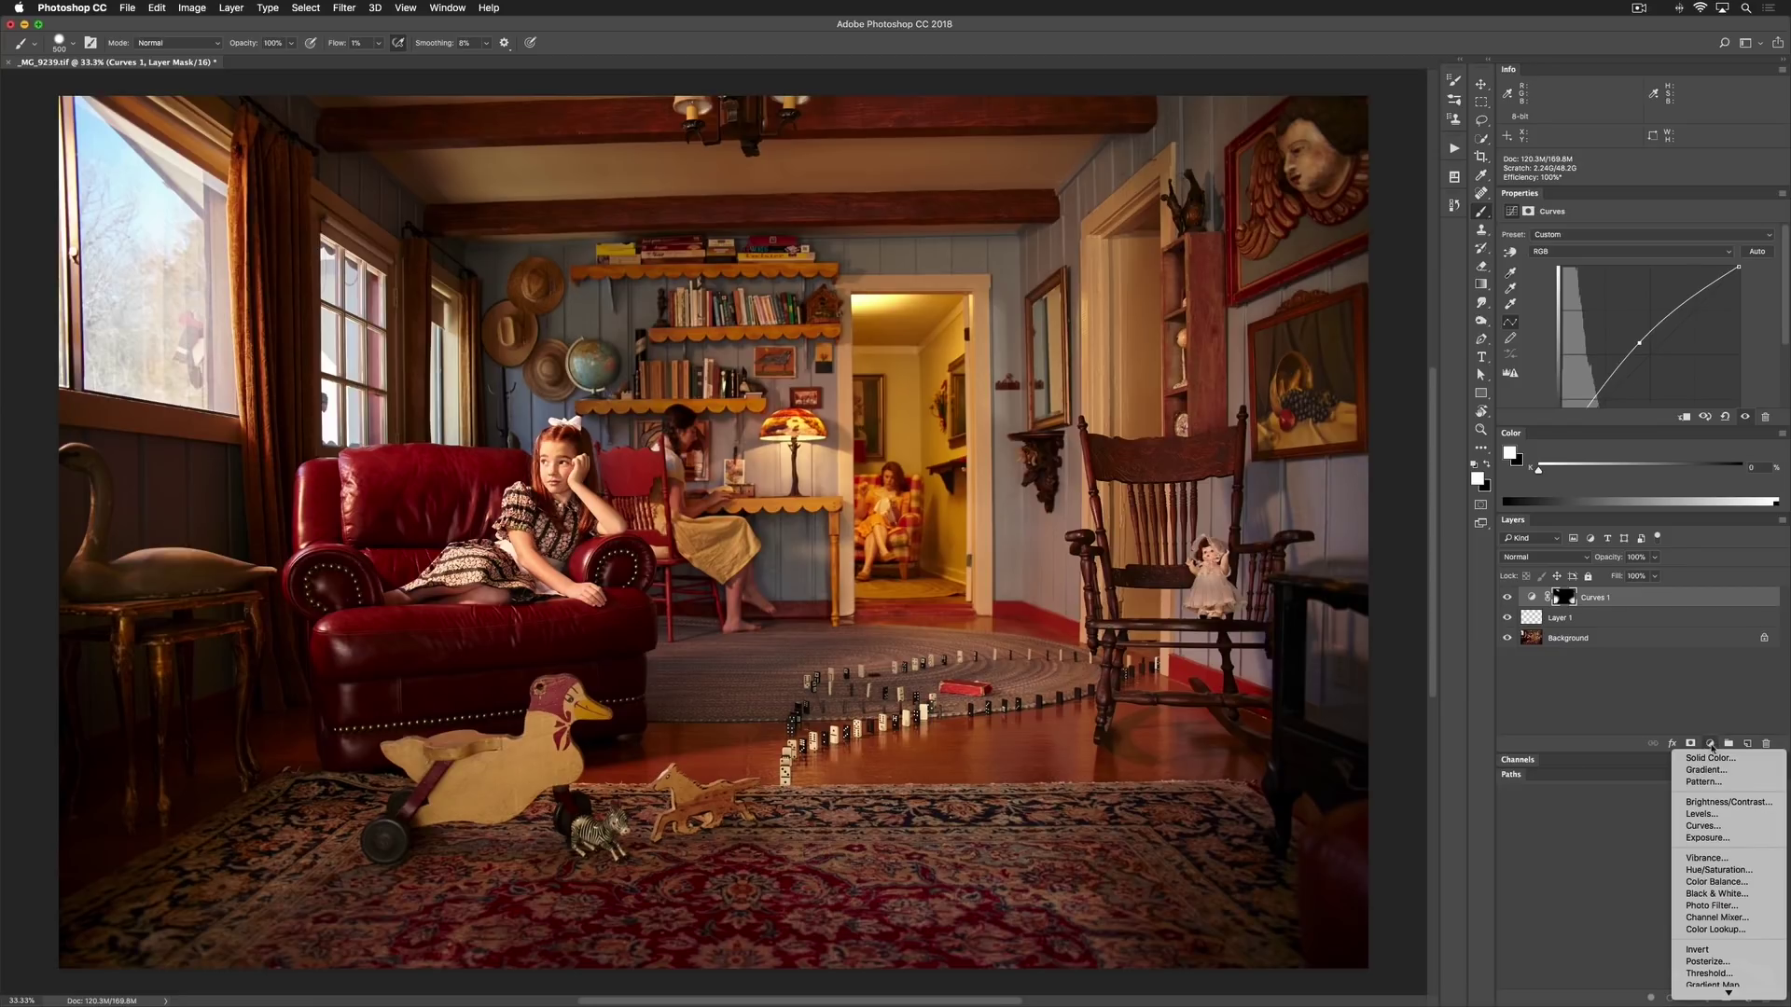
Add a Black & White adjustment layer and set its blend mode to Luminosity
click(1719, 896)
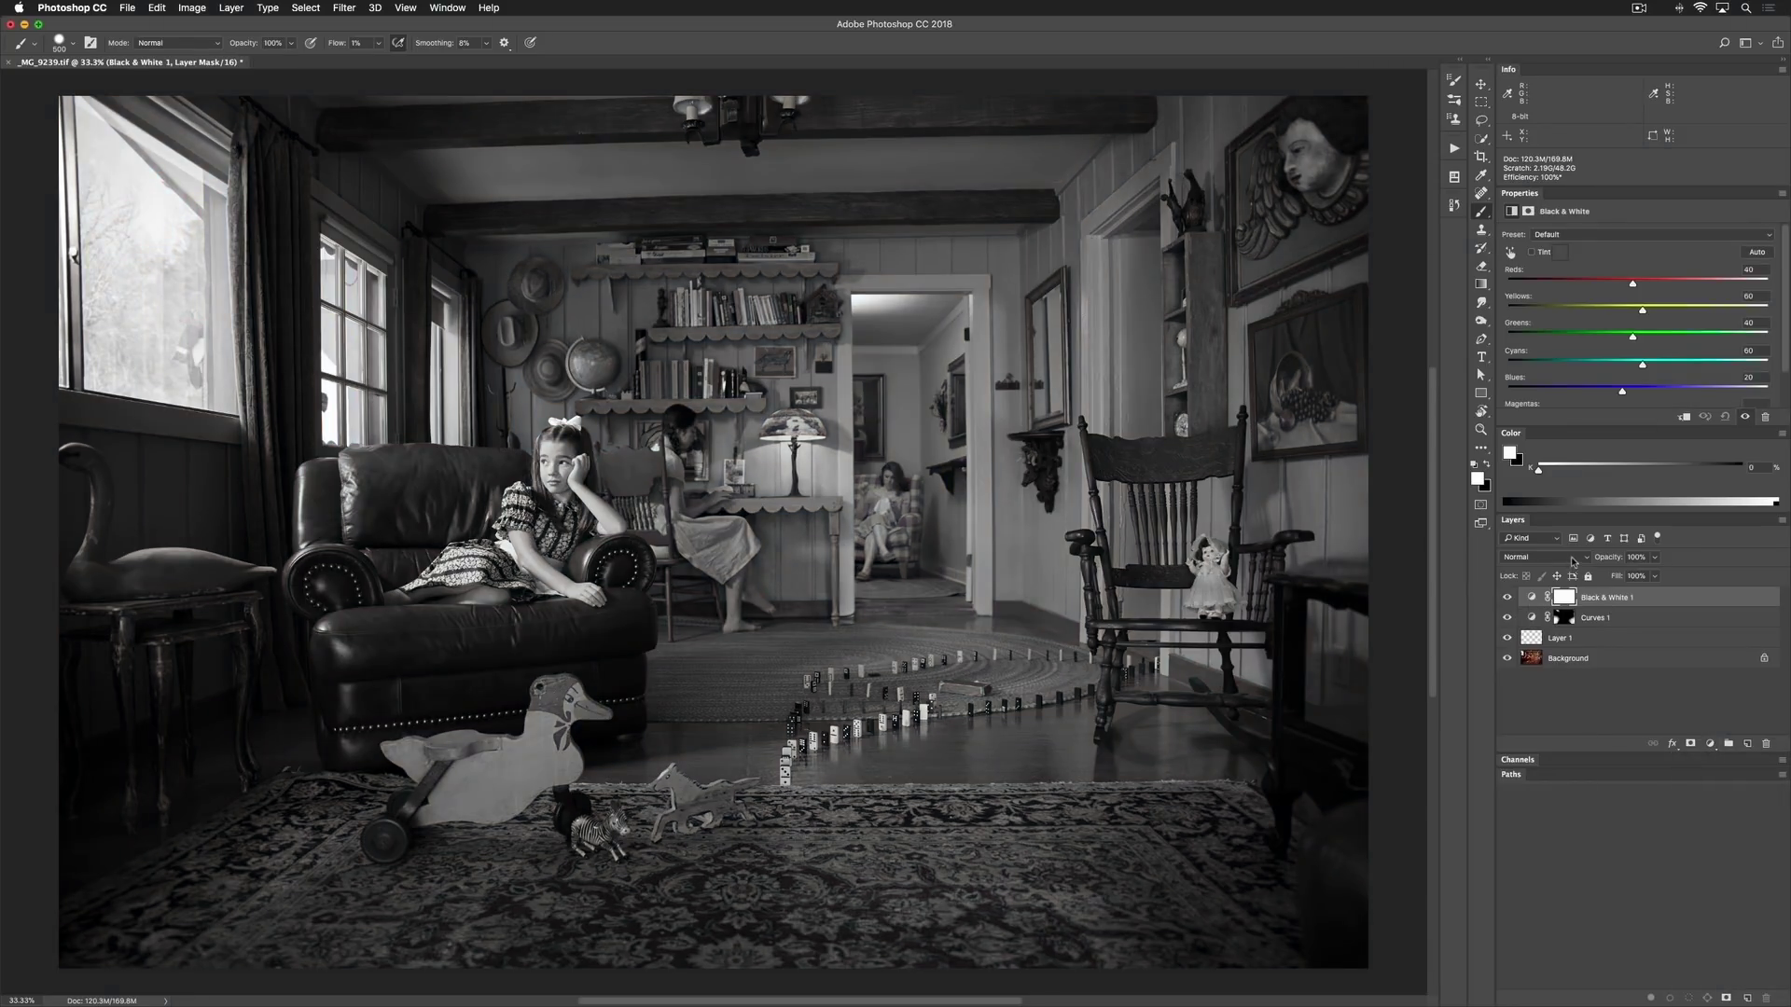
click(1548, 557)
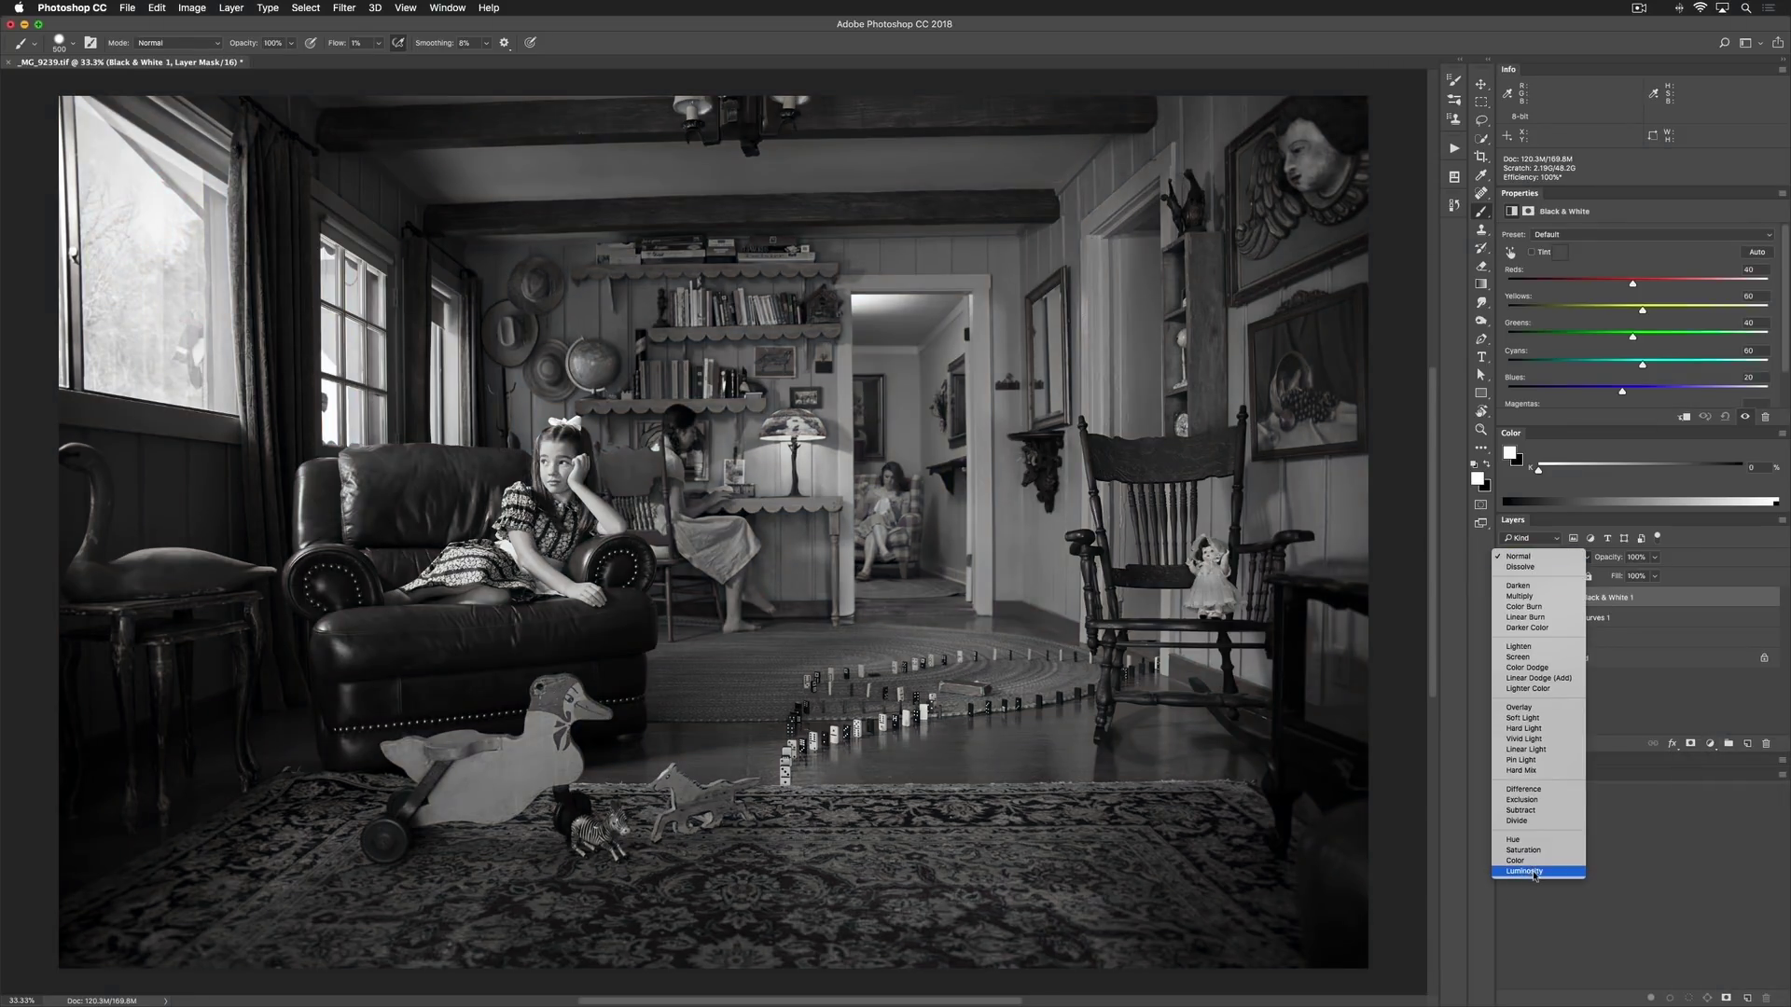
scroll(1535, 909, down, 3)
key(Return)
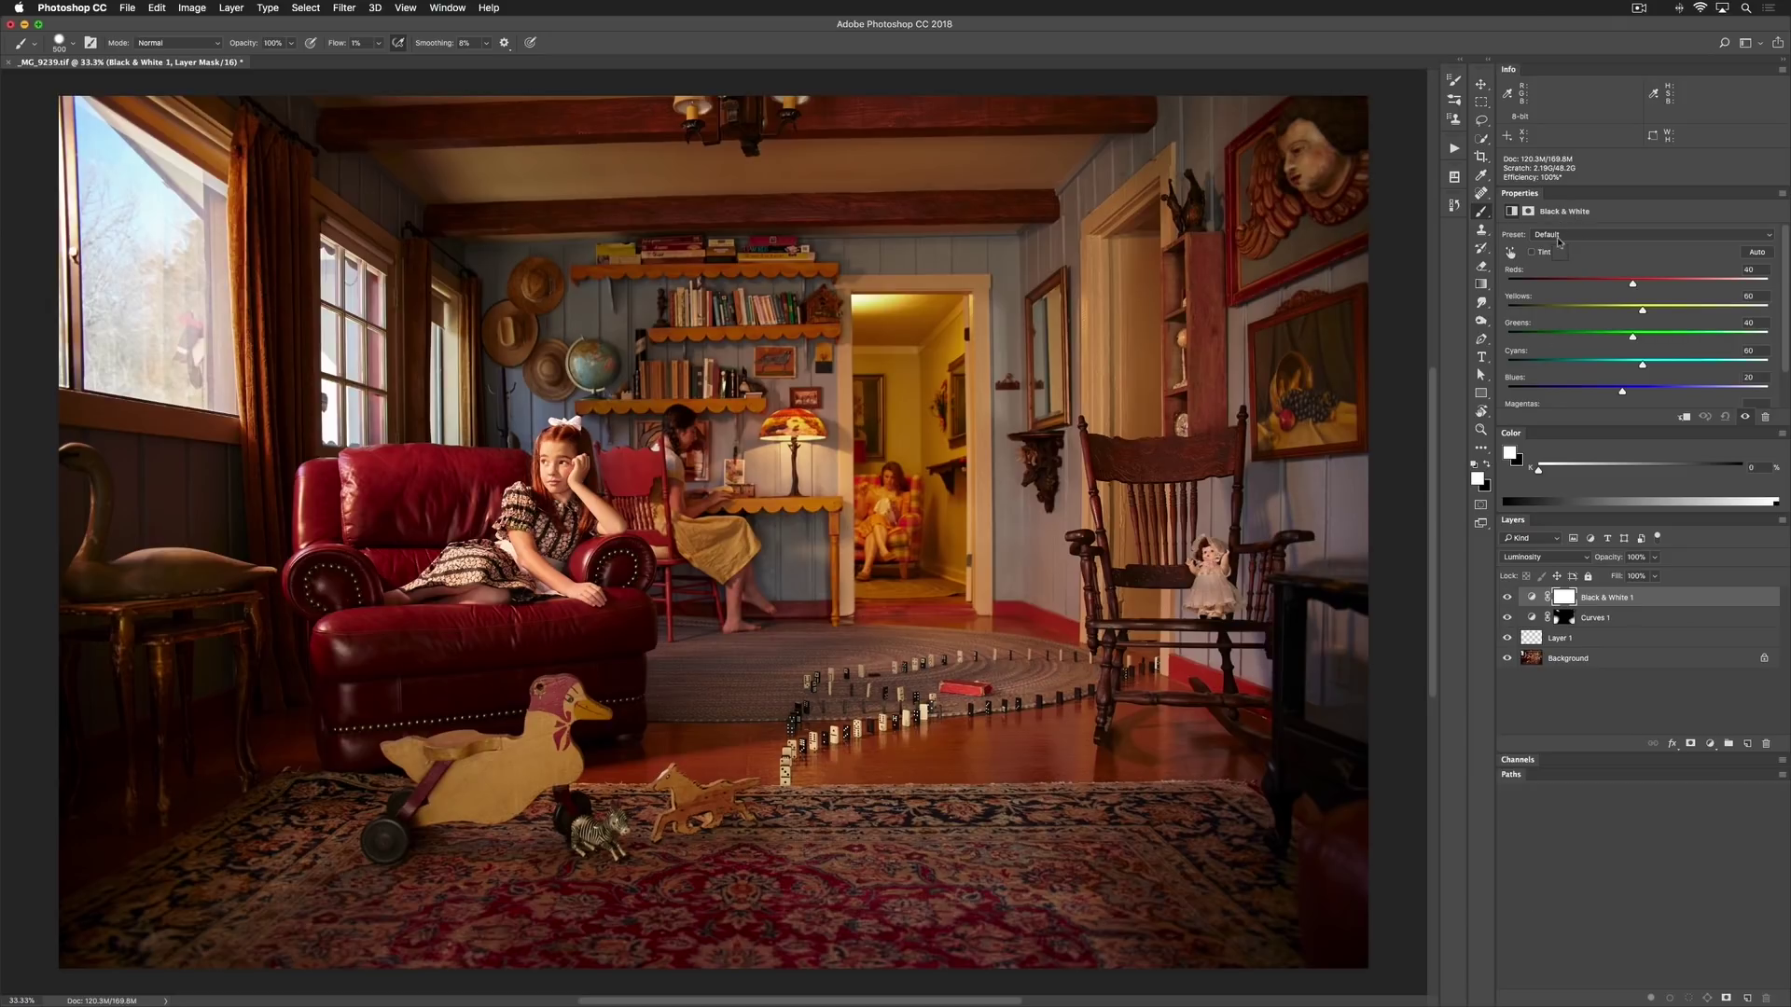
Toggle Black & White 1 visibility repeatedly to compare the photo with and without it
click(1508, 600)
click(1508, 600)
click(1508, 600)
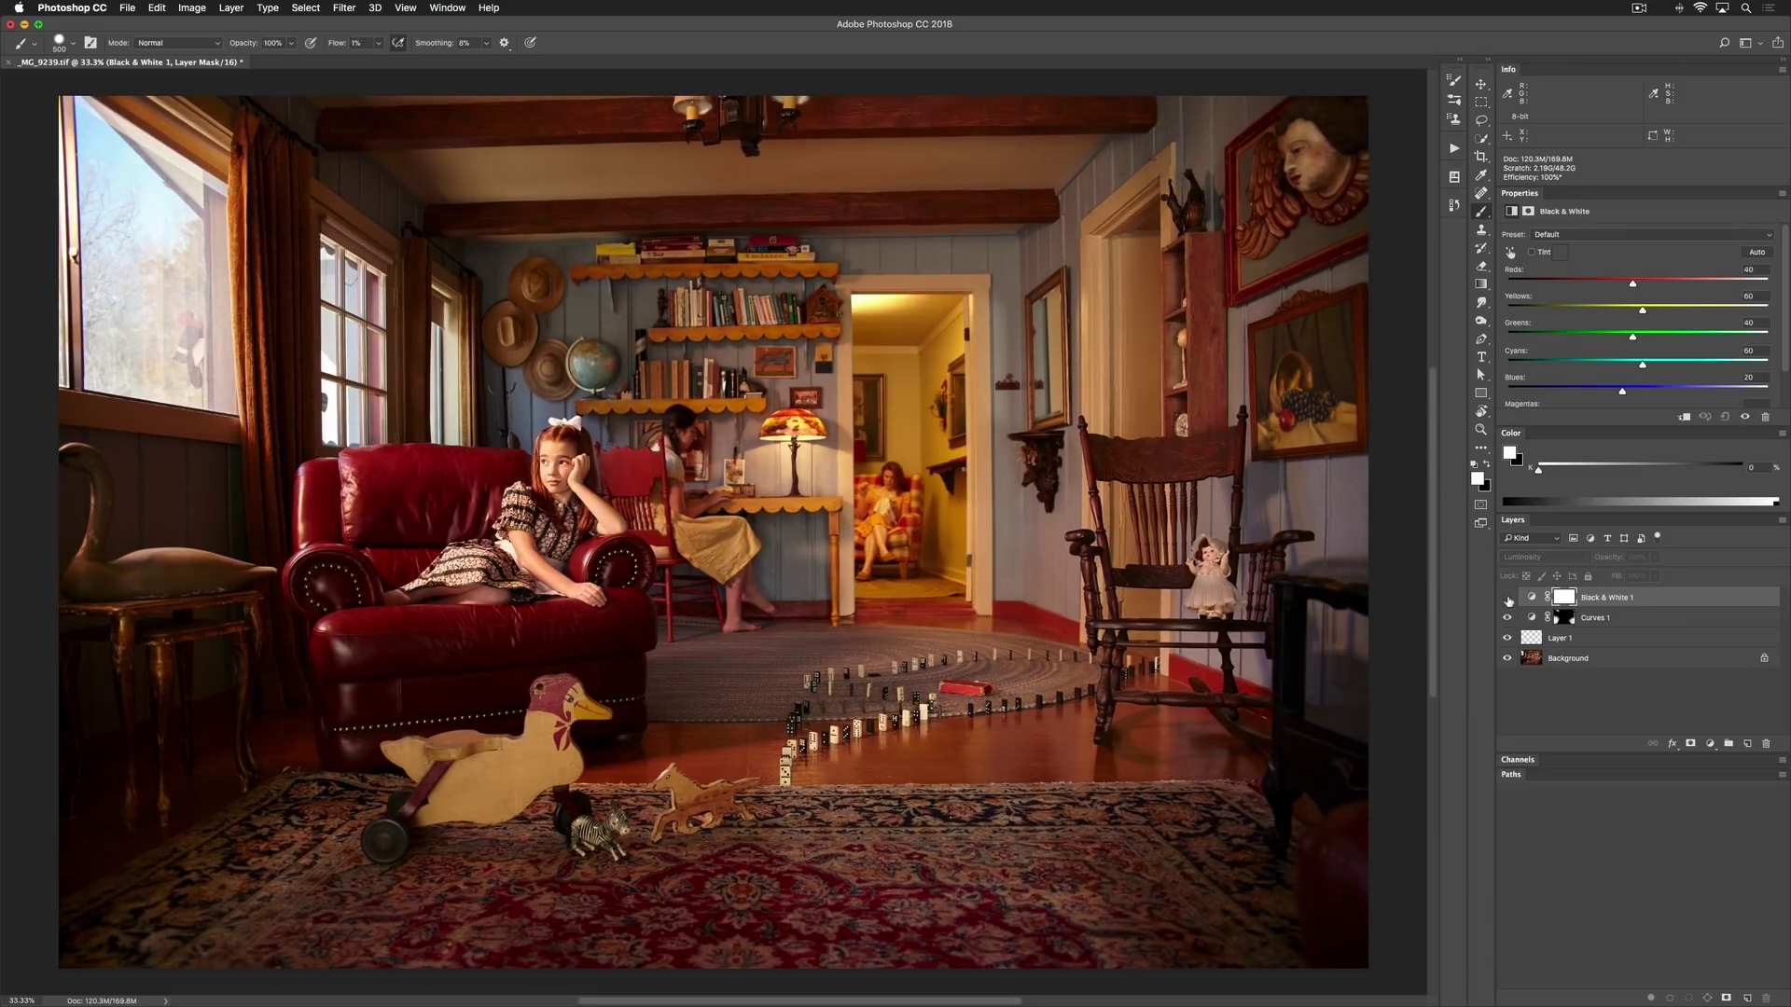
click(1509, 600)
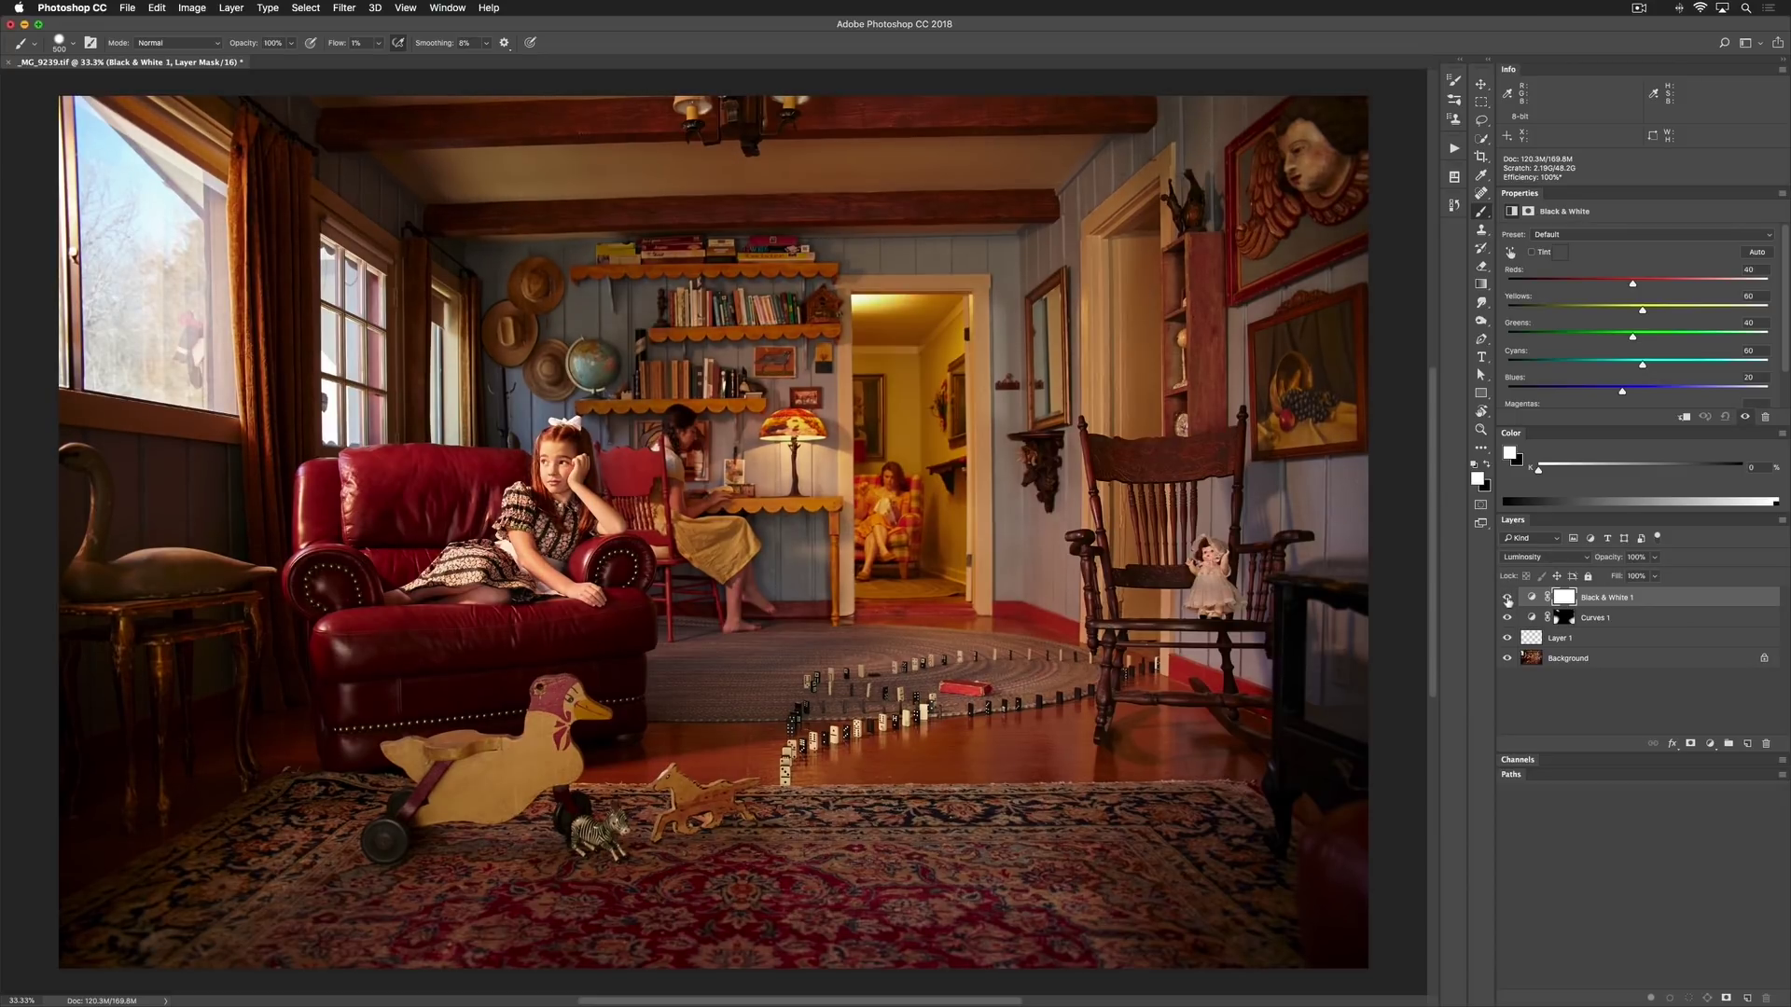
click(1509, 600)
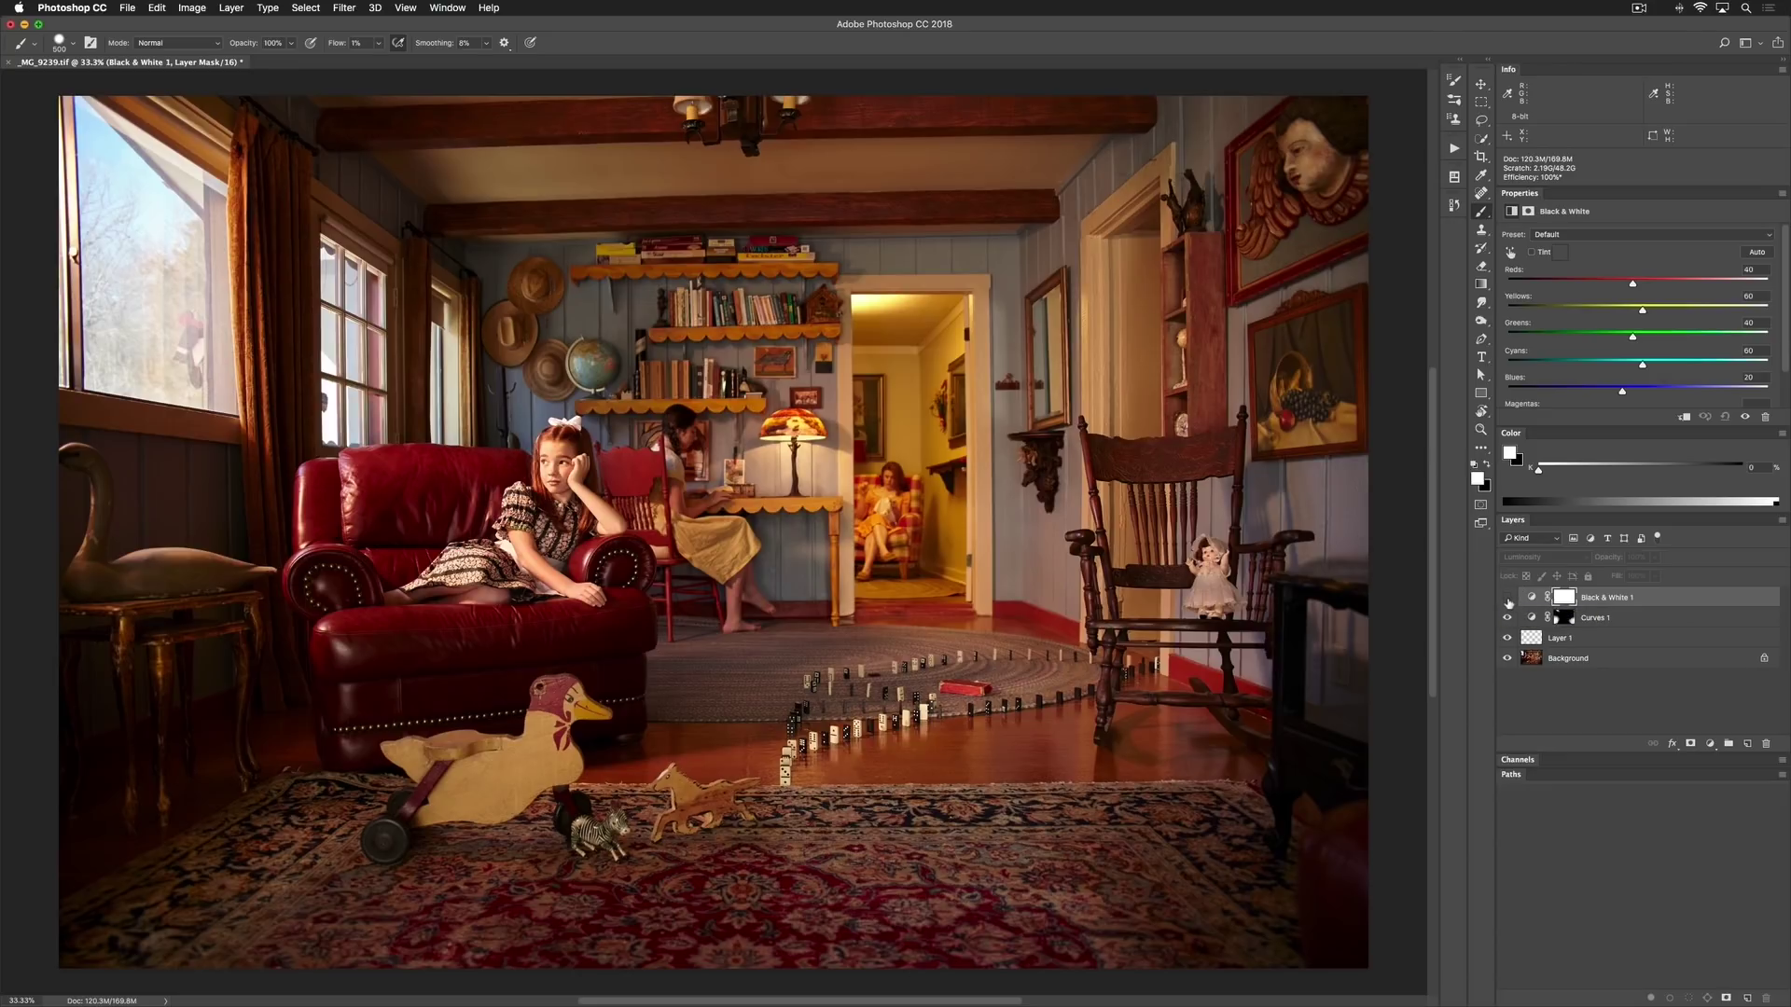
click(1508, 600)
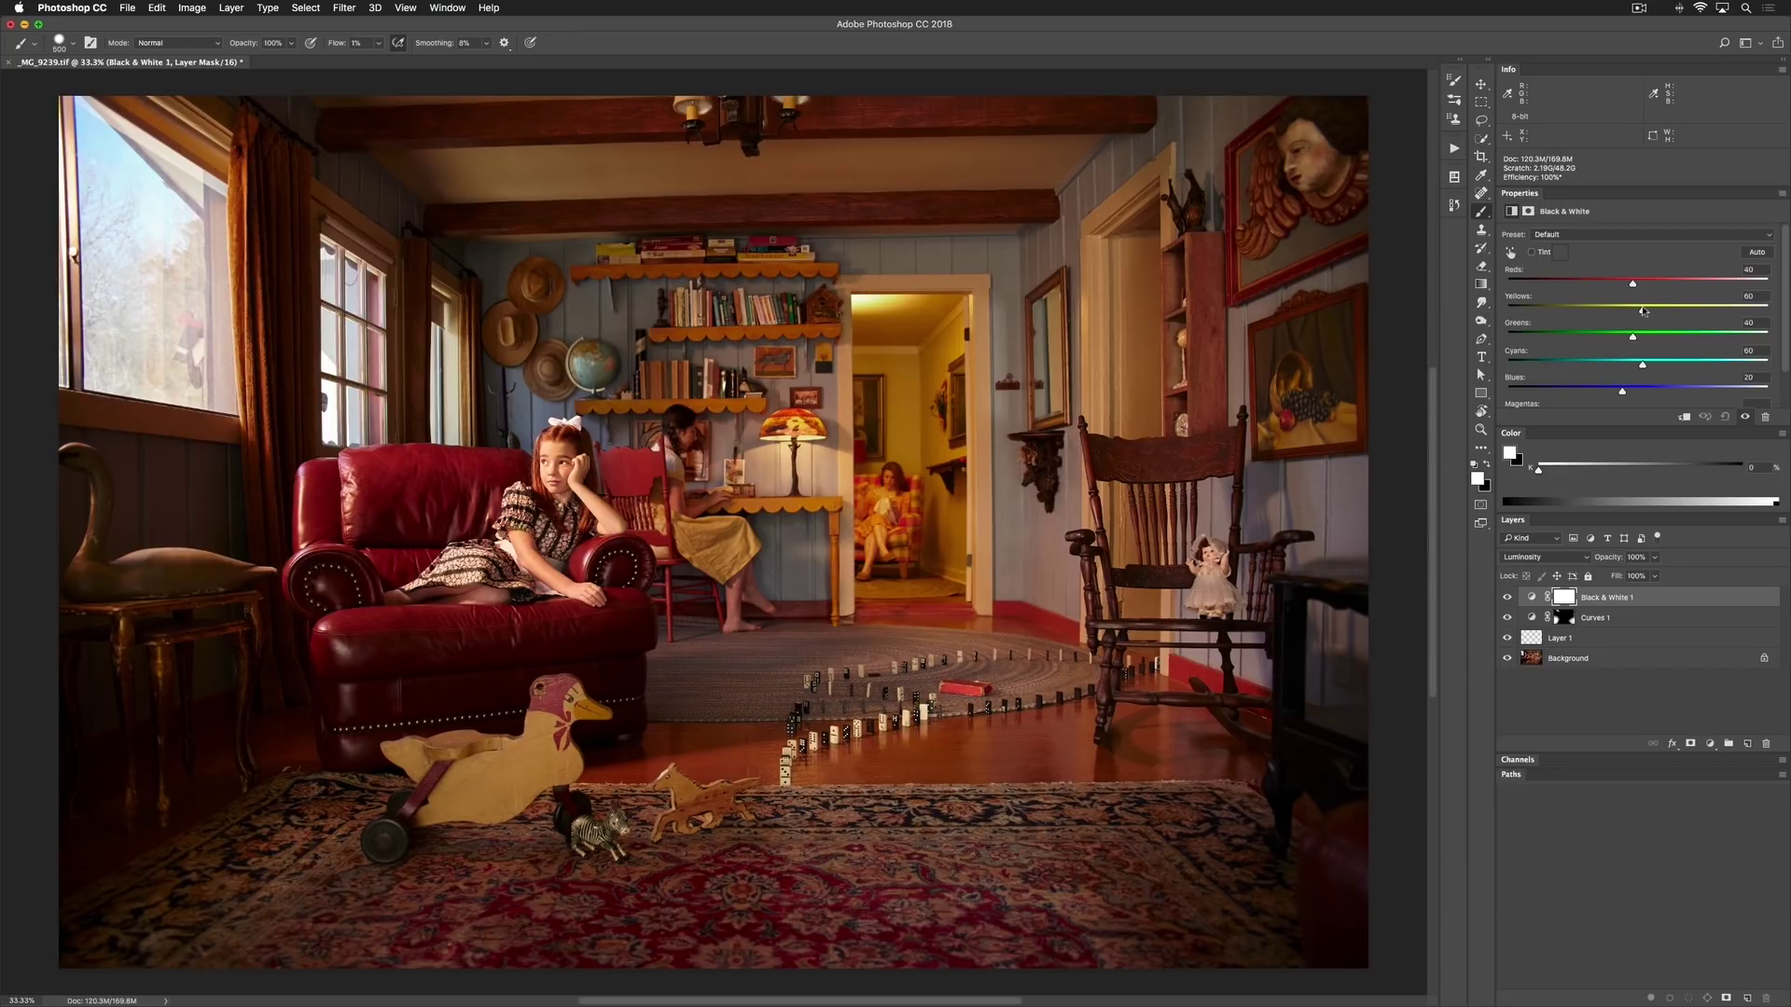
Adjust Yellows to darken the hallway and lamp, then set Reds to 33
mouse_move(1639, 314)
mouse_down()
mouse_move(1590, 314)
mouse_move(1672, 311)
mouse_up()
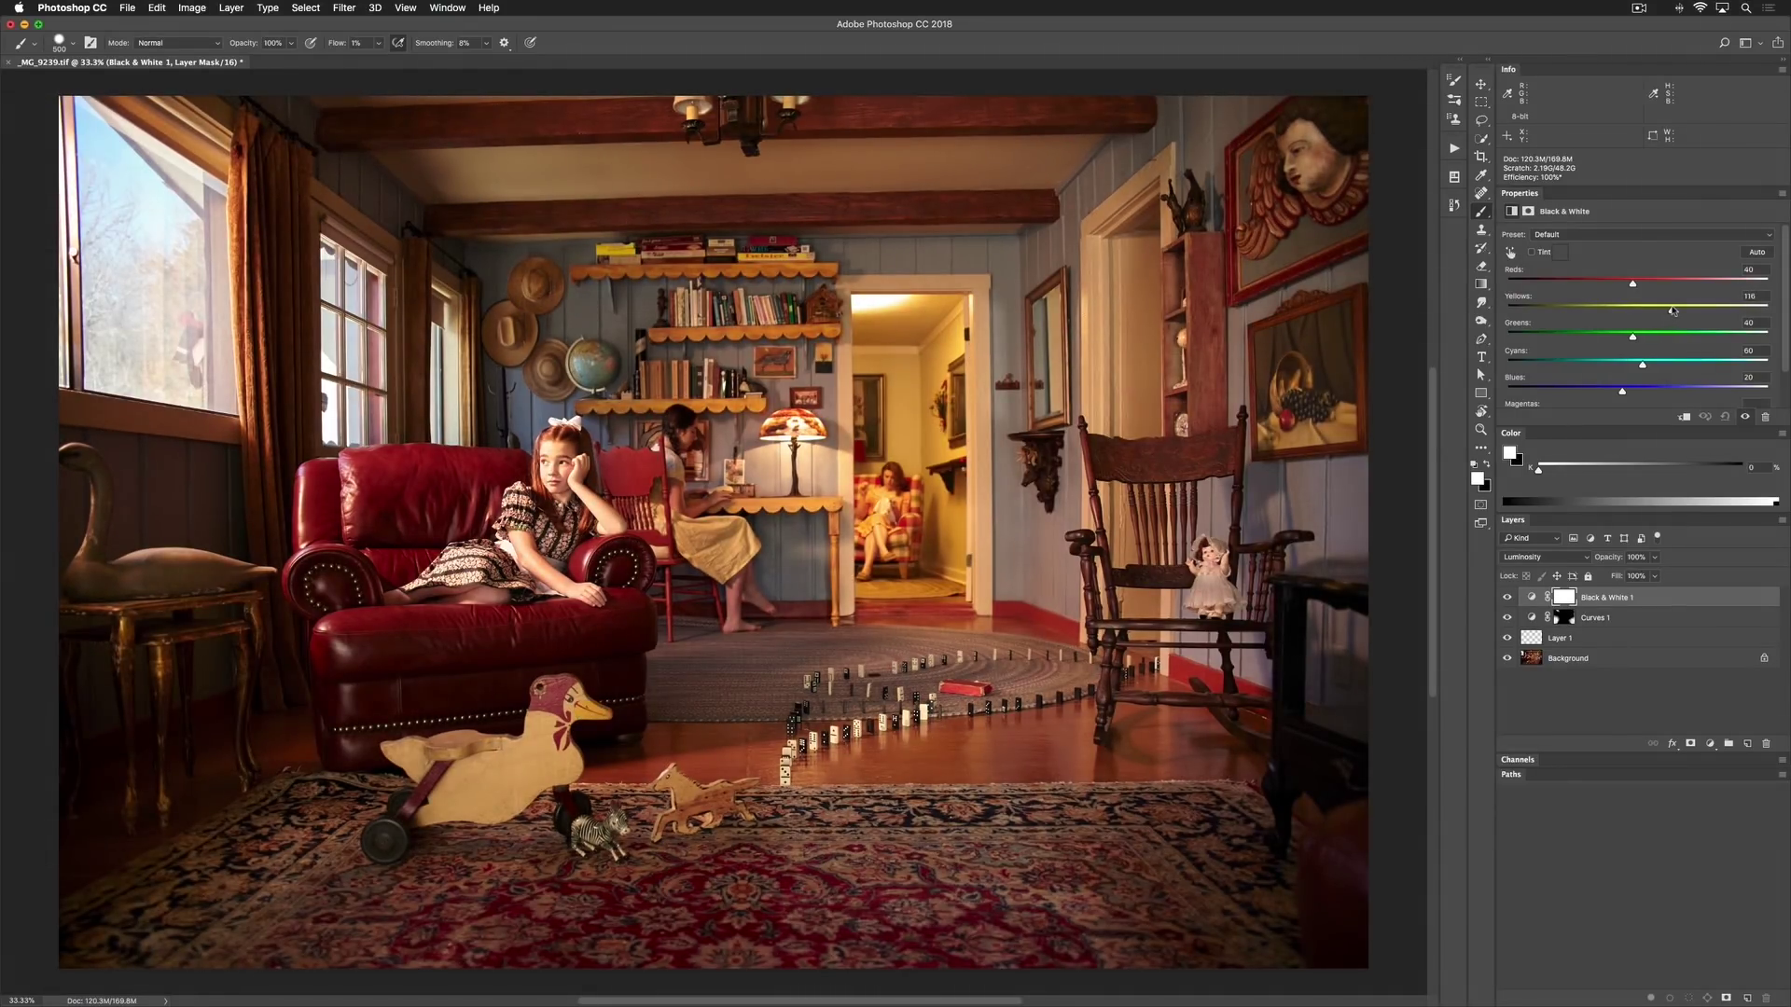
drag(1672, 310, 1647, 311)
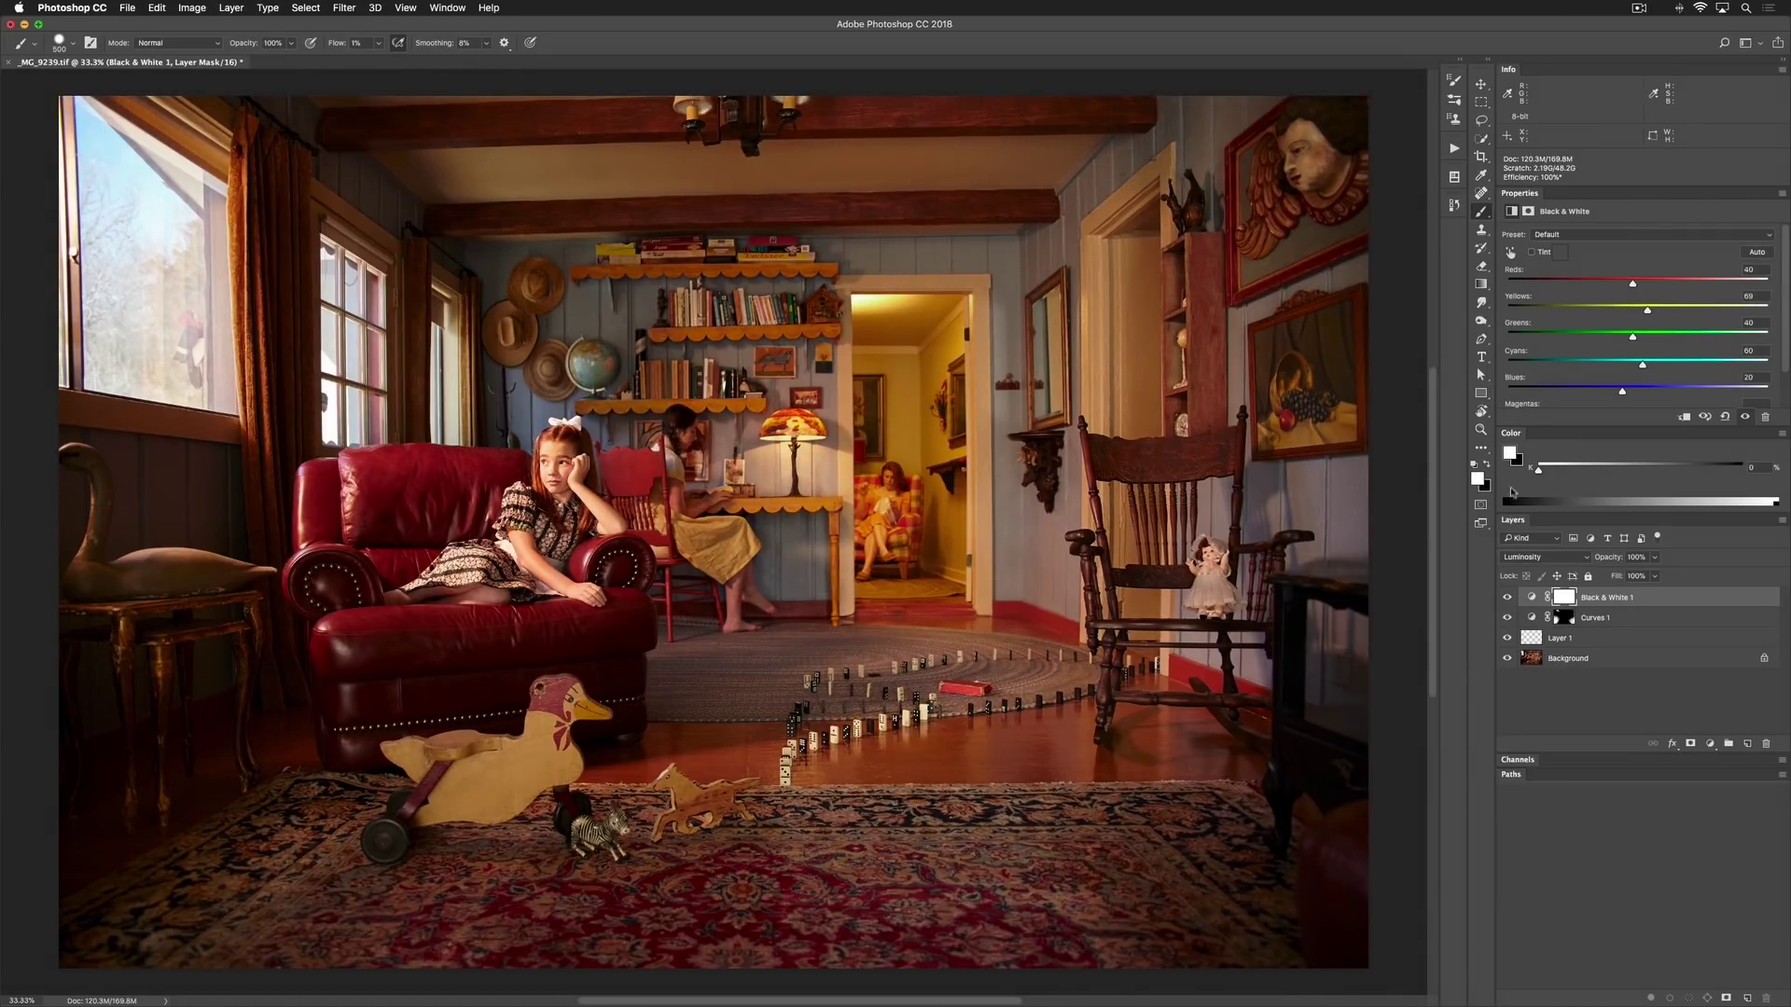
click(1507, 597)
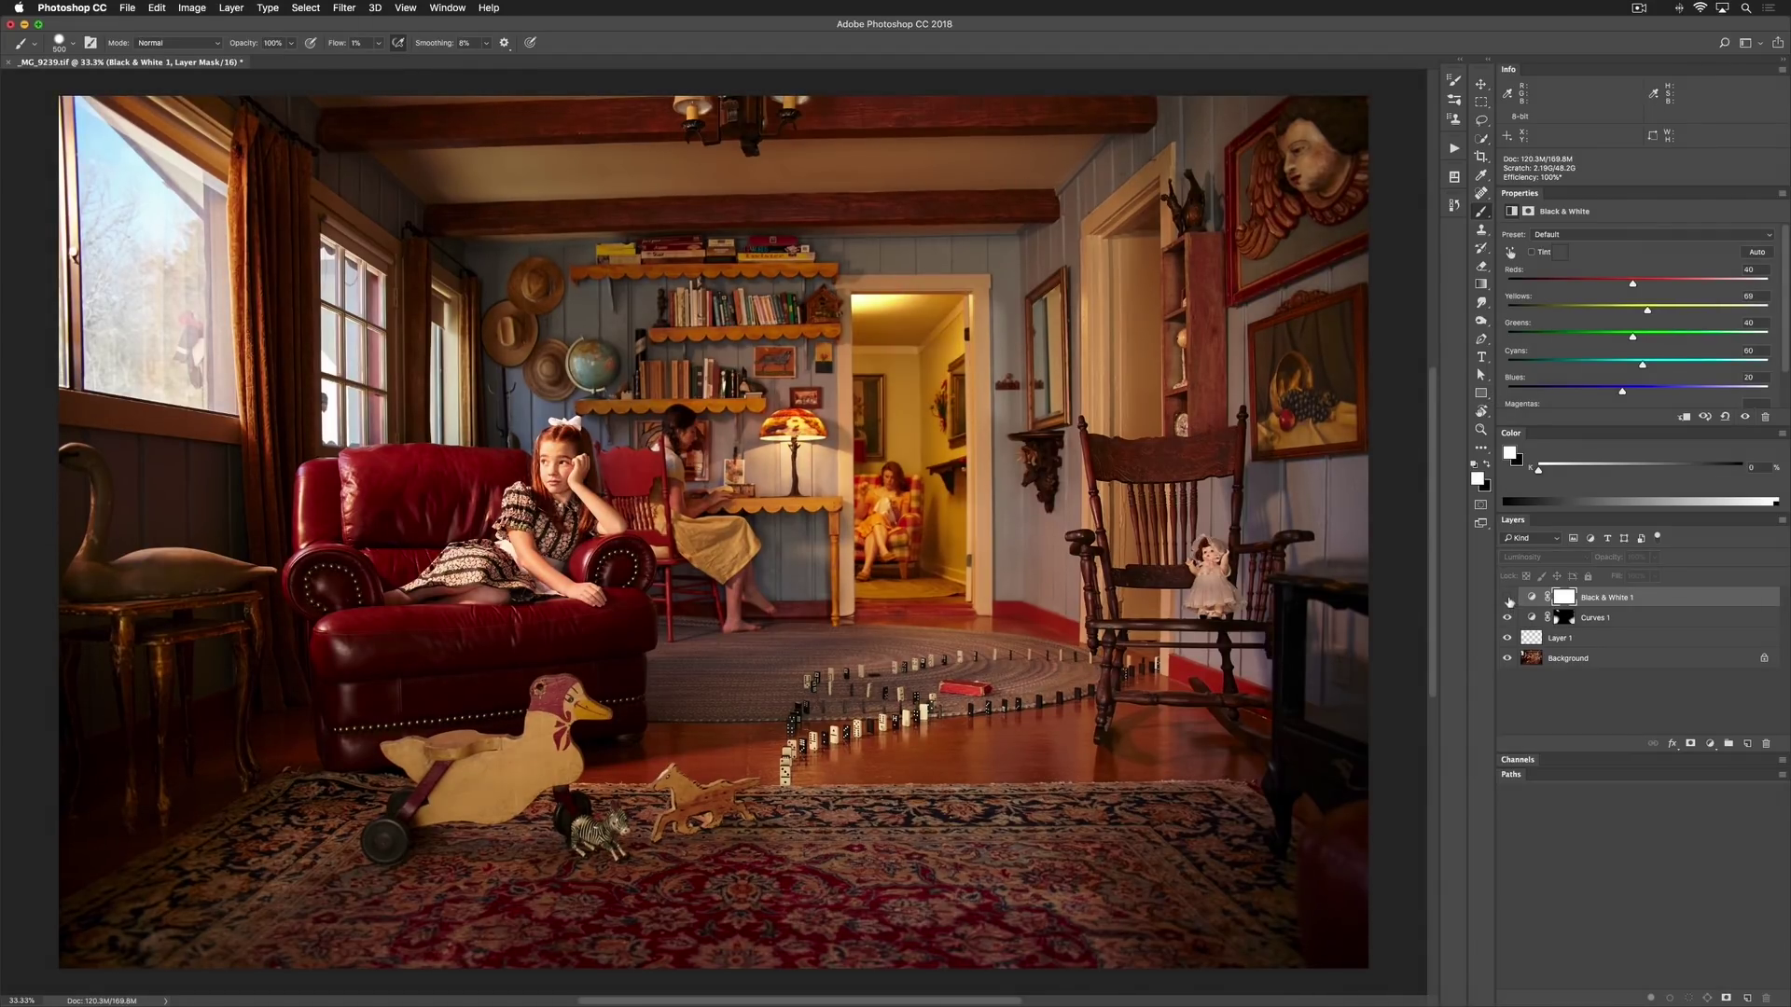
click(1507, 598)
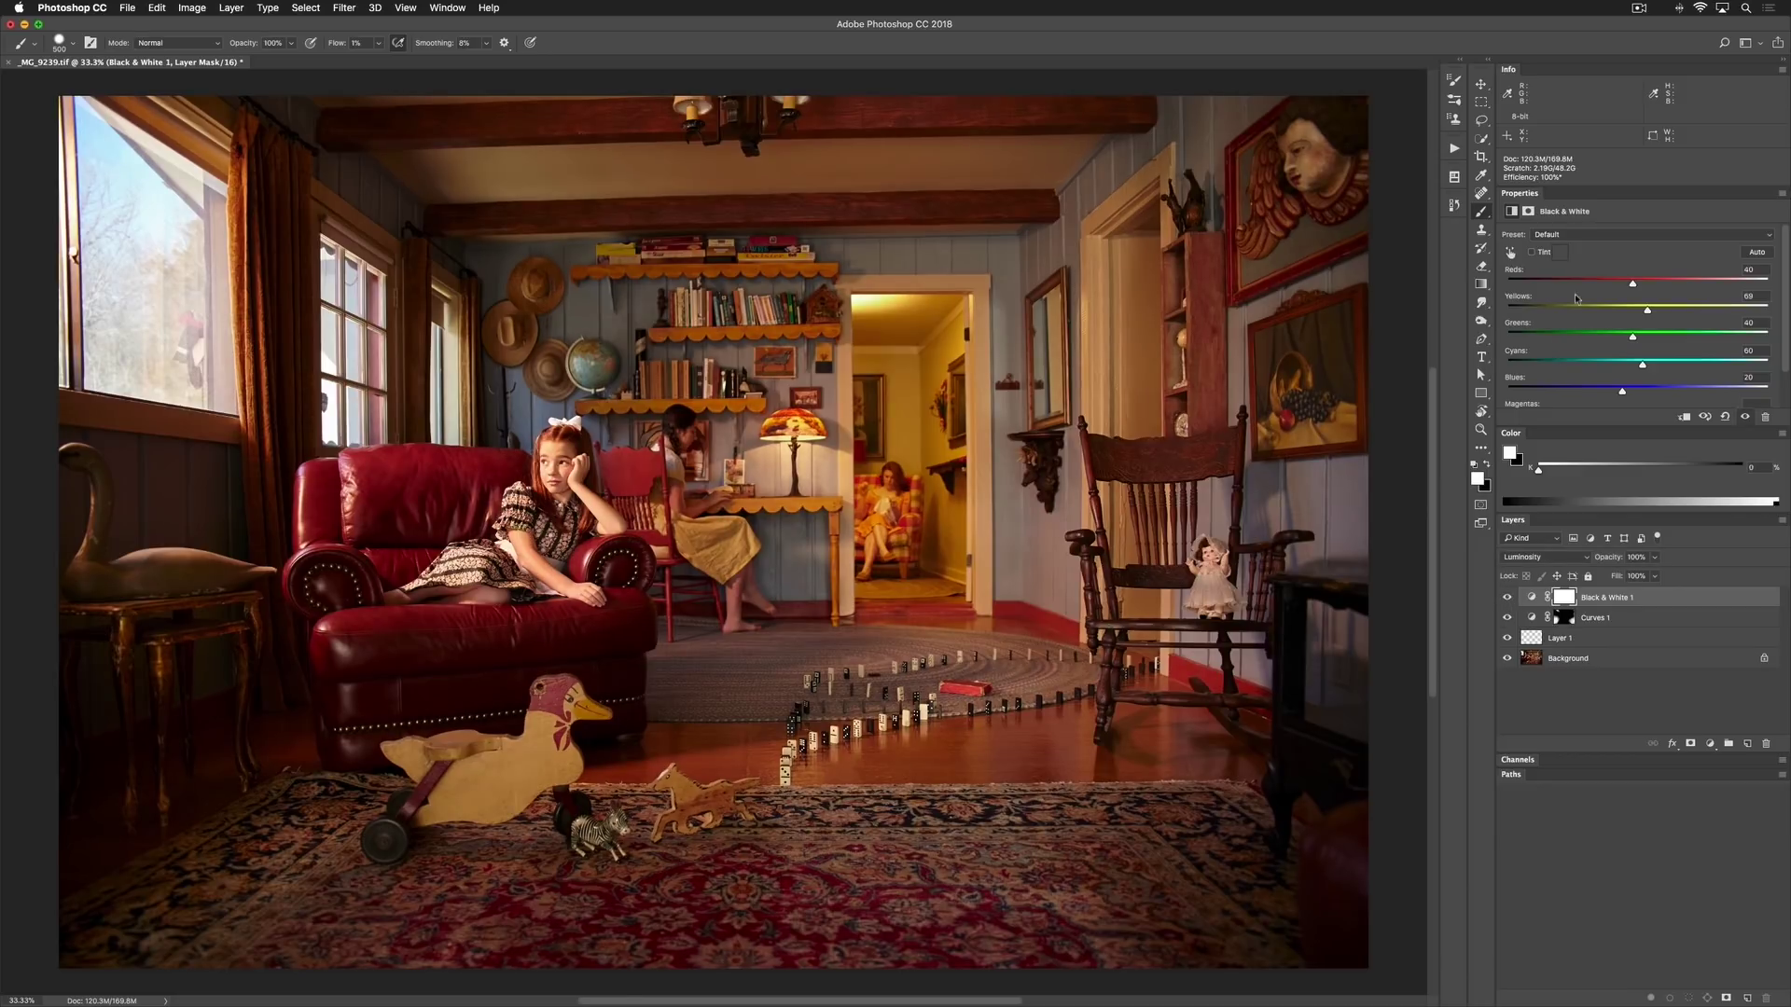
drag(1634, 292, 1629, 291)
Try the Blue Filter, Darker, Green Filter and High Contrast Blue Filter presets
click(1568, 234)
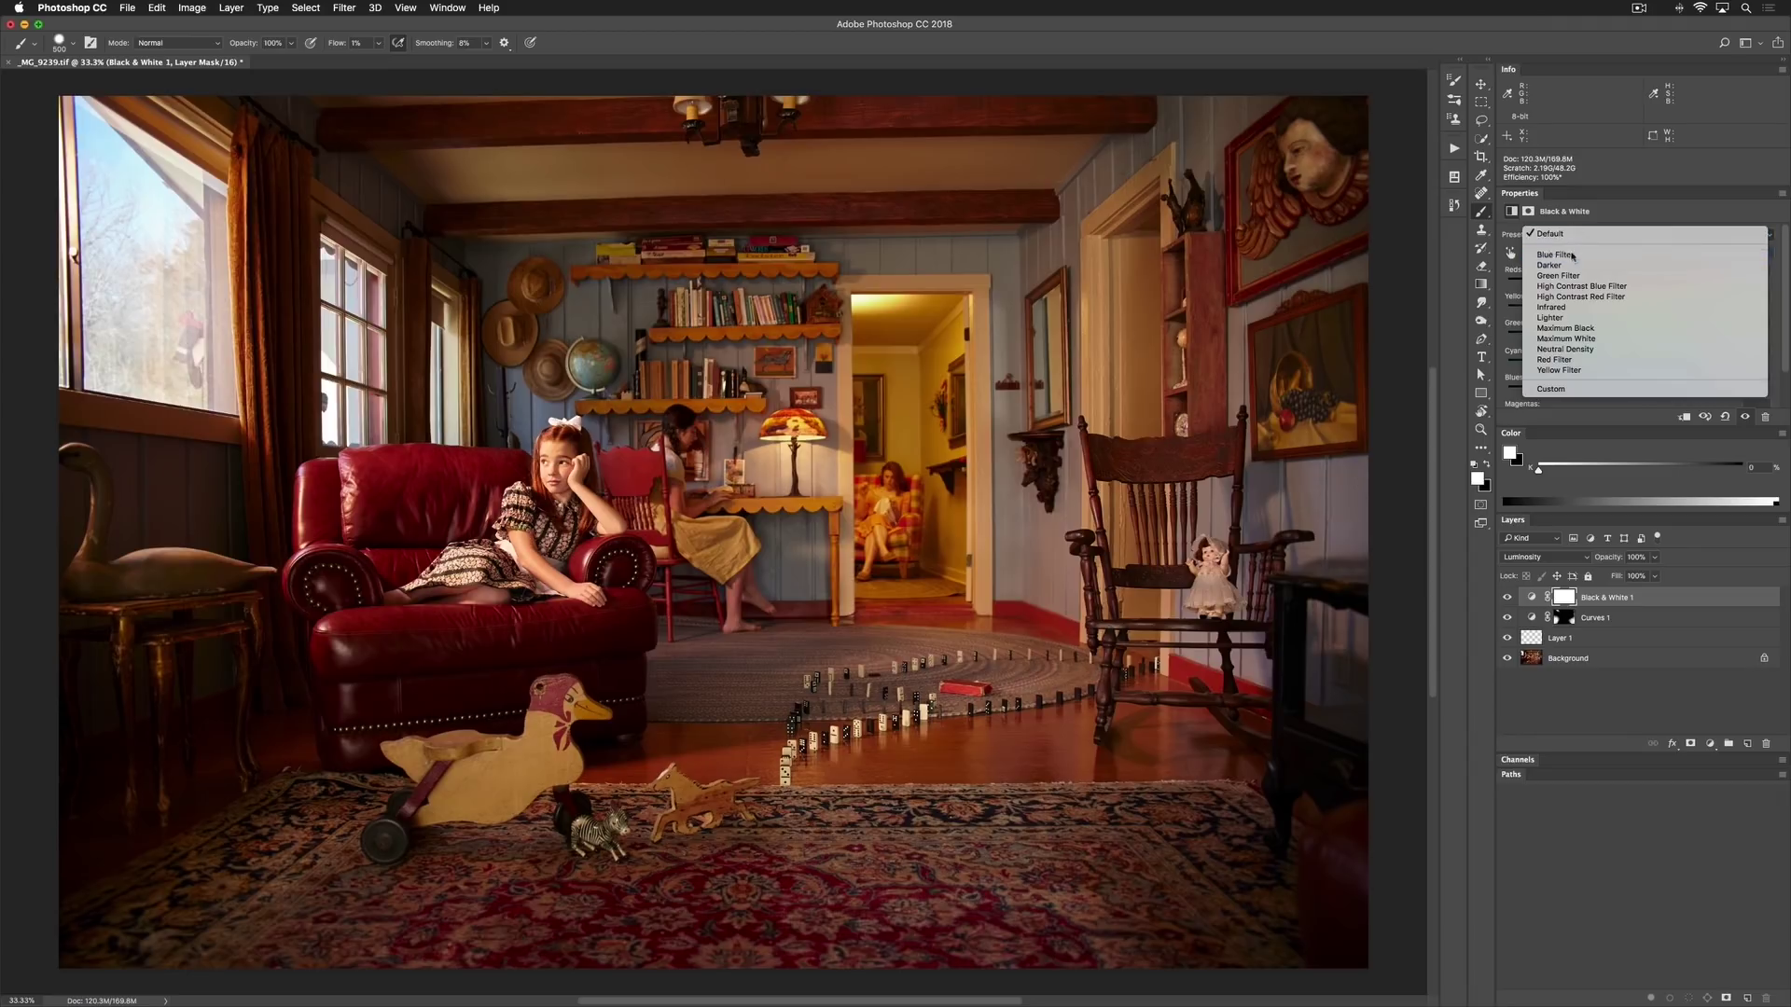
click(1573, 255)
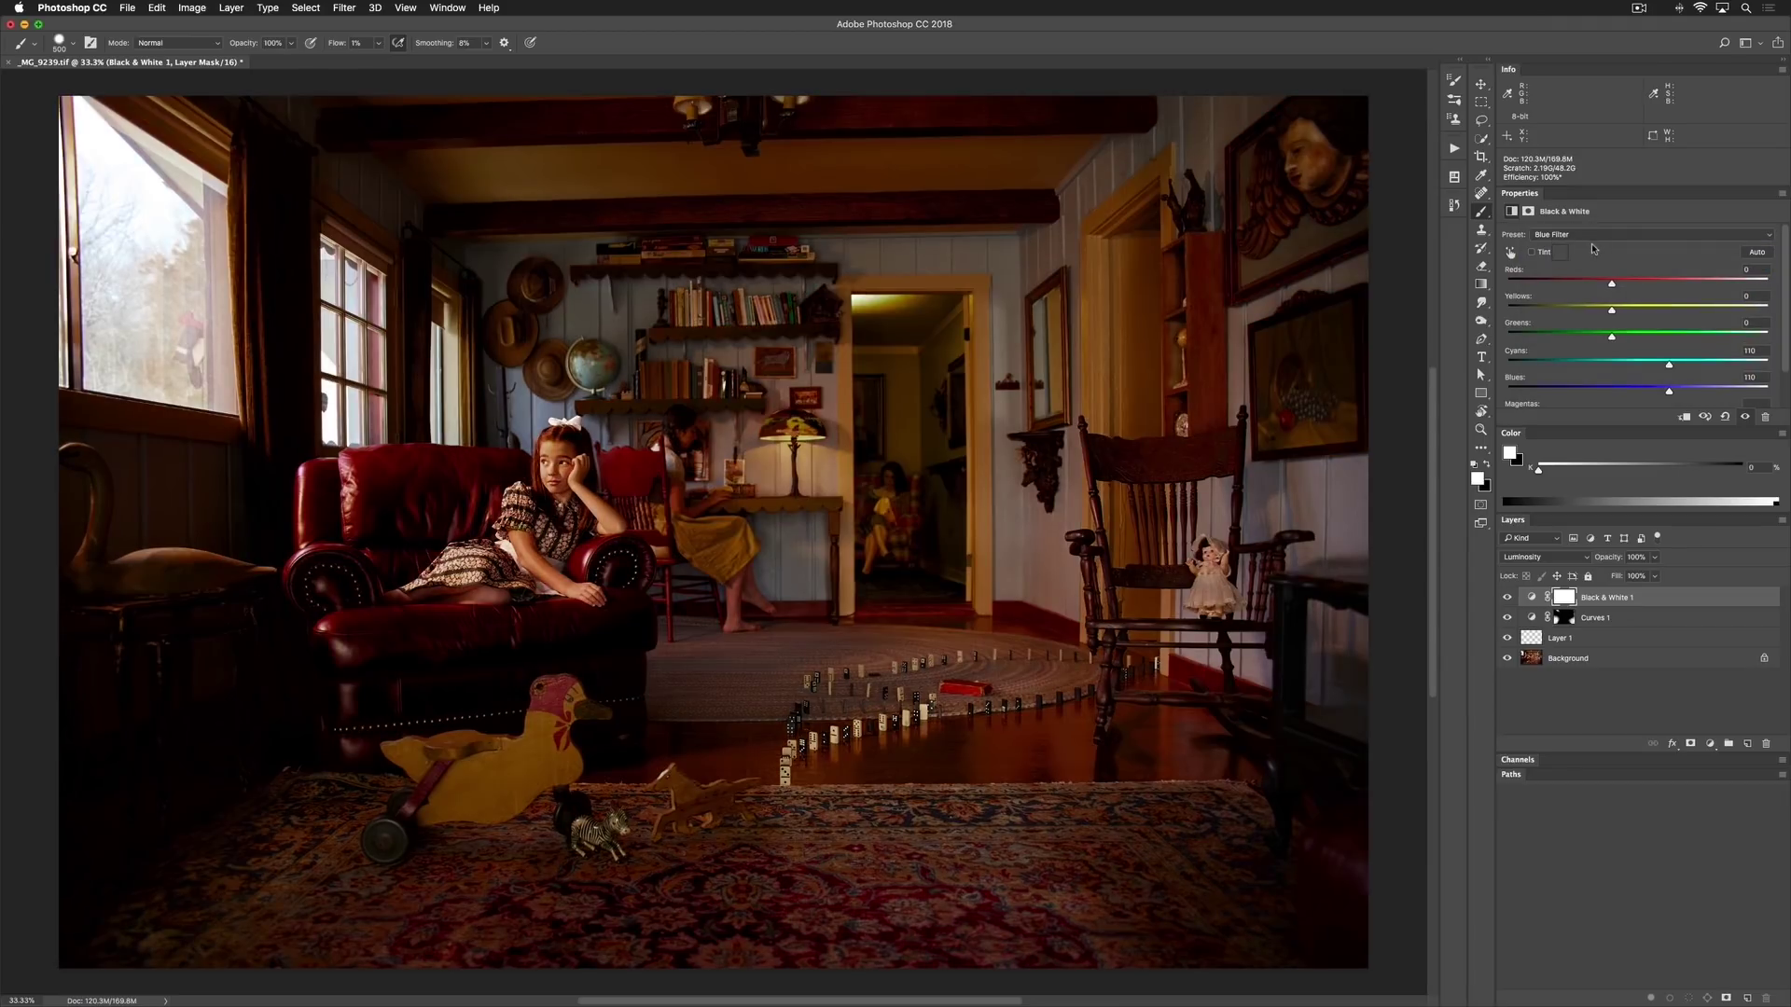
click(1592, 237)
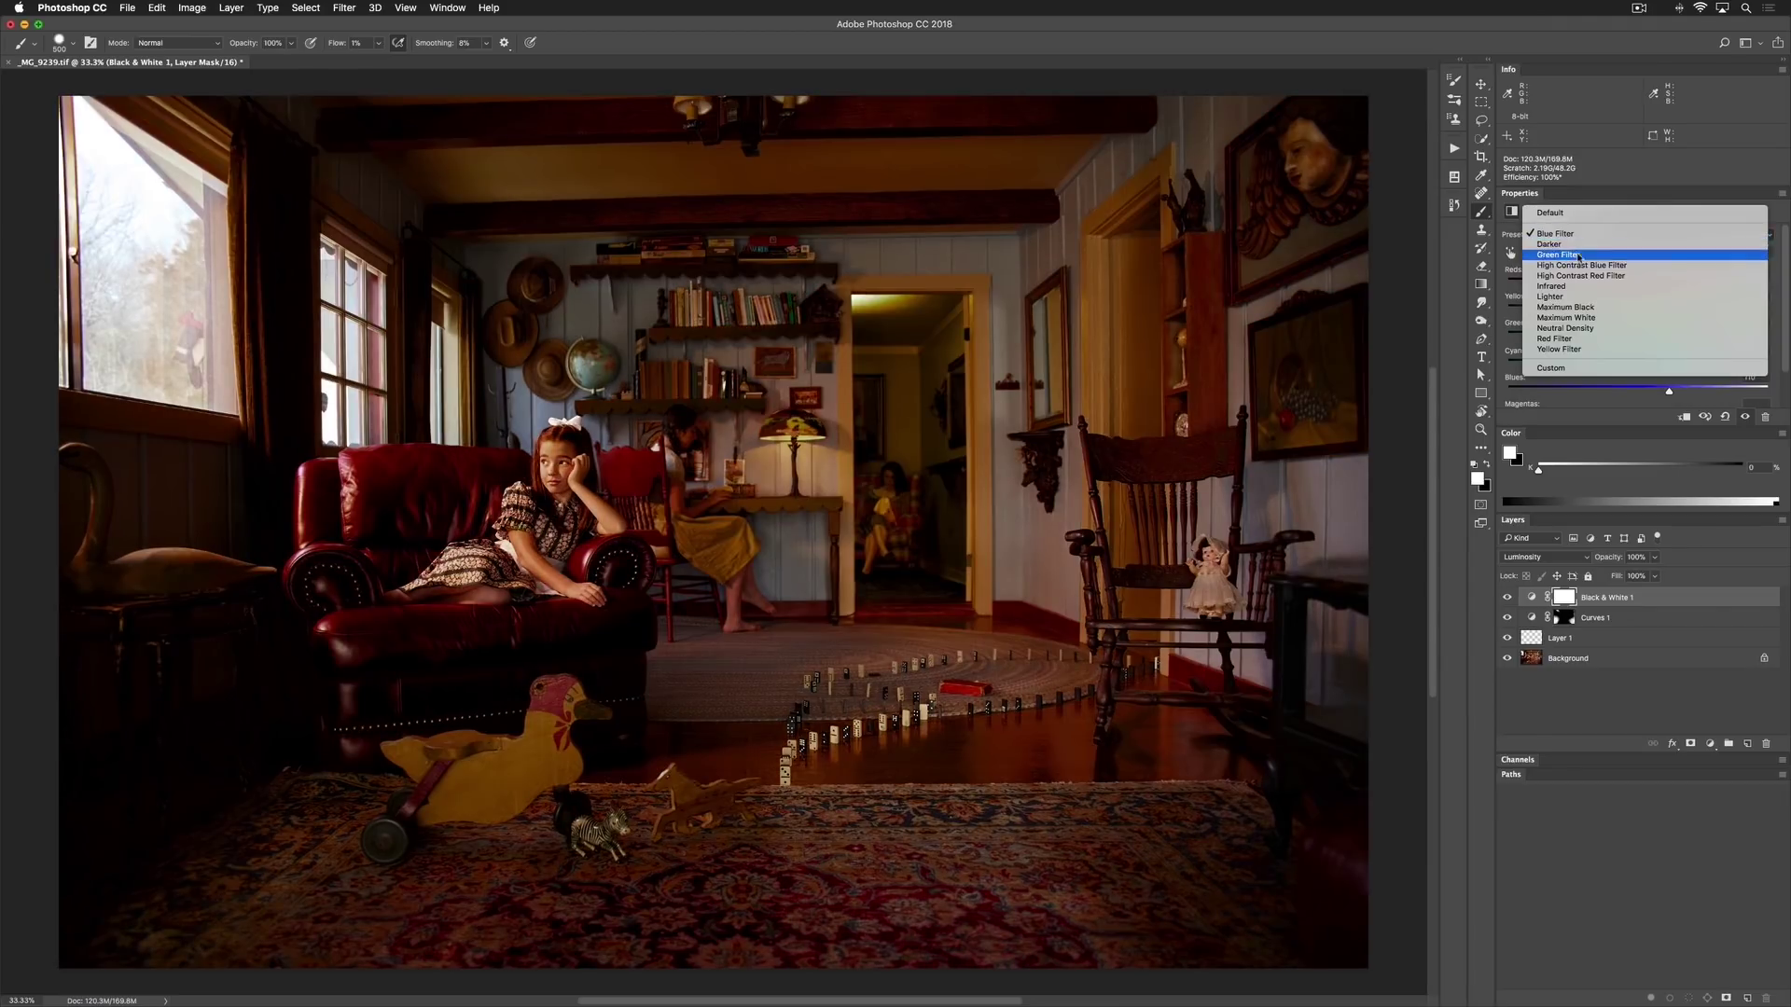
click(1582, 248)
click(1588, 235)
click(1588, 244)
click(1587, 235)
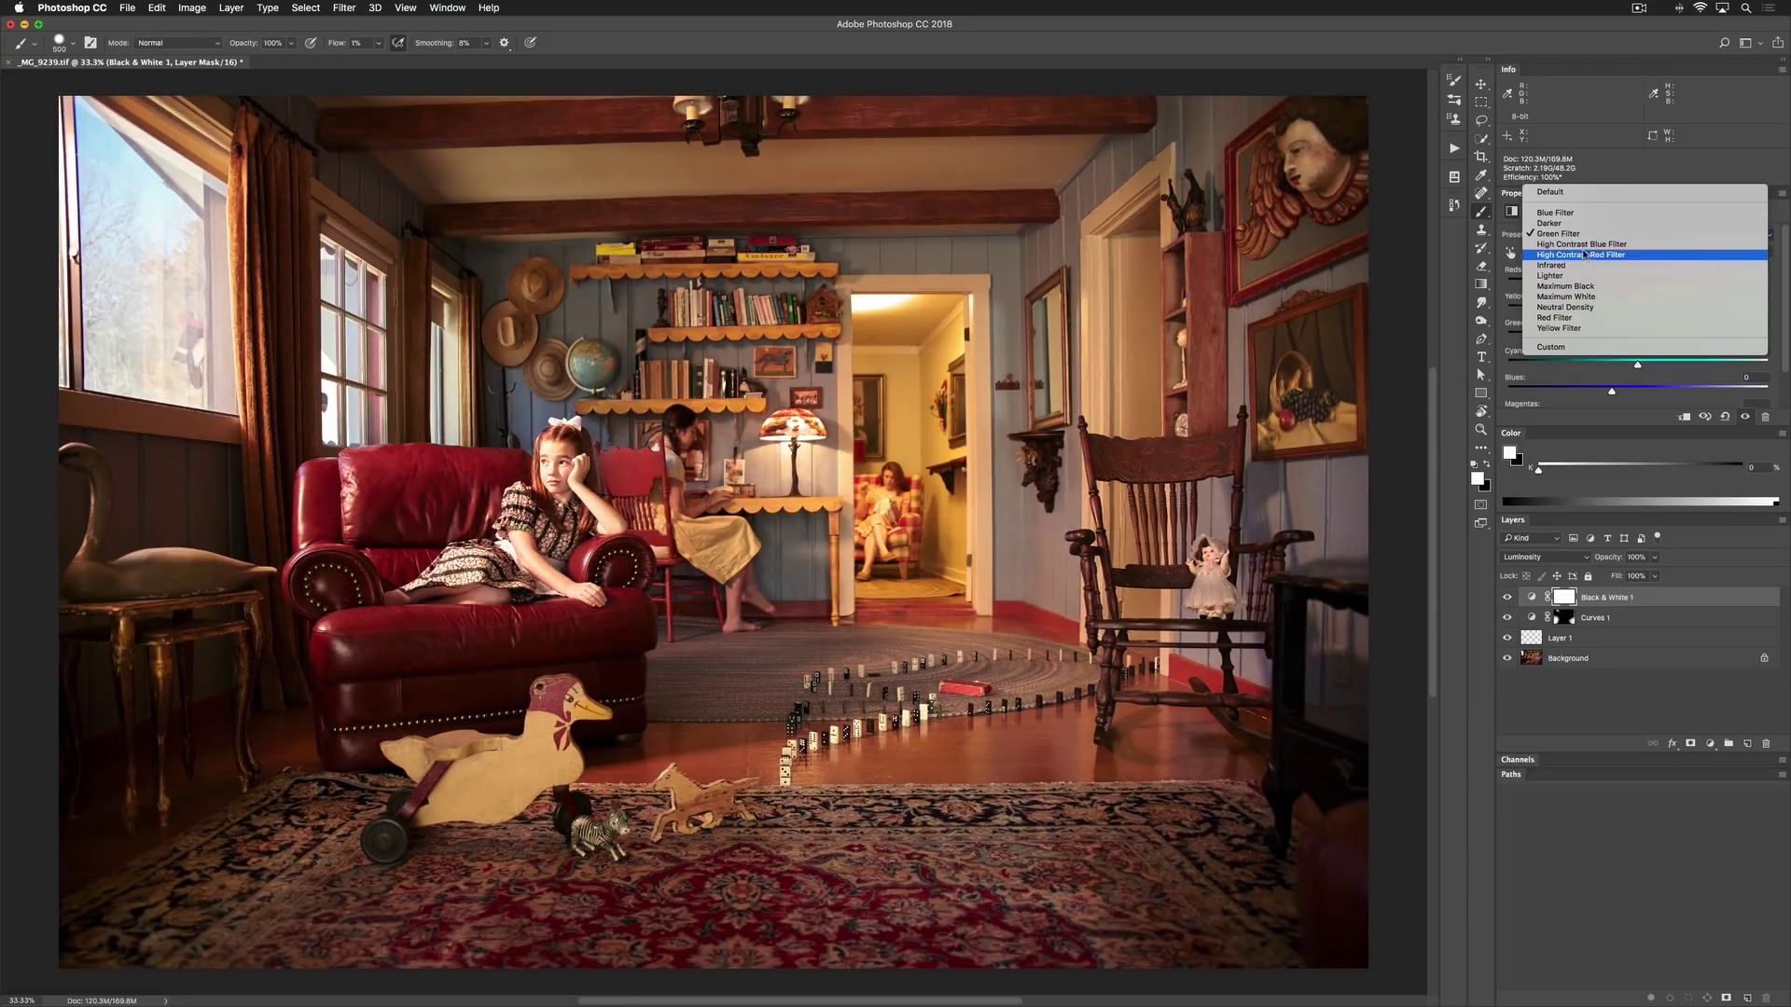
click(1589, 245)
Try the High Contrast Red Filter and Infrared presets, then settle on Lighter
click(1591, 236)
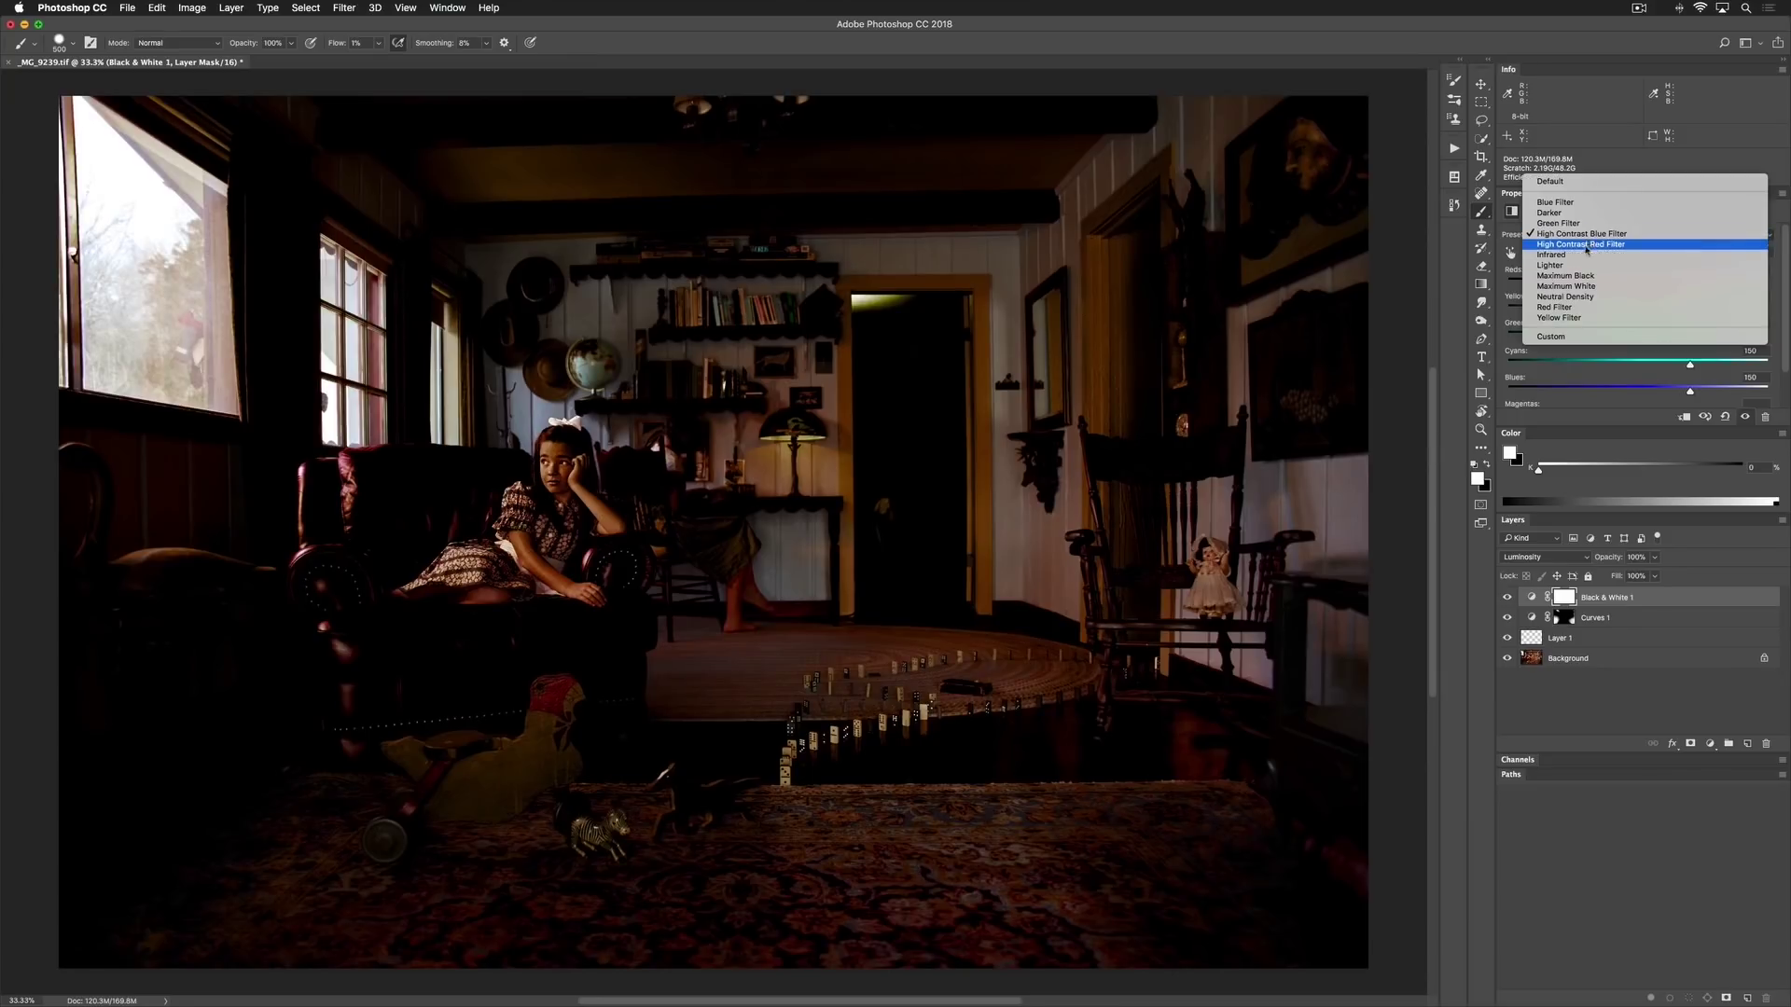
click(1585, 244)
click(1591, 233)
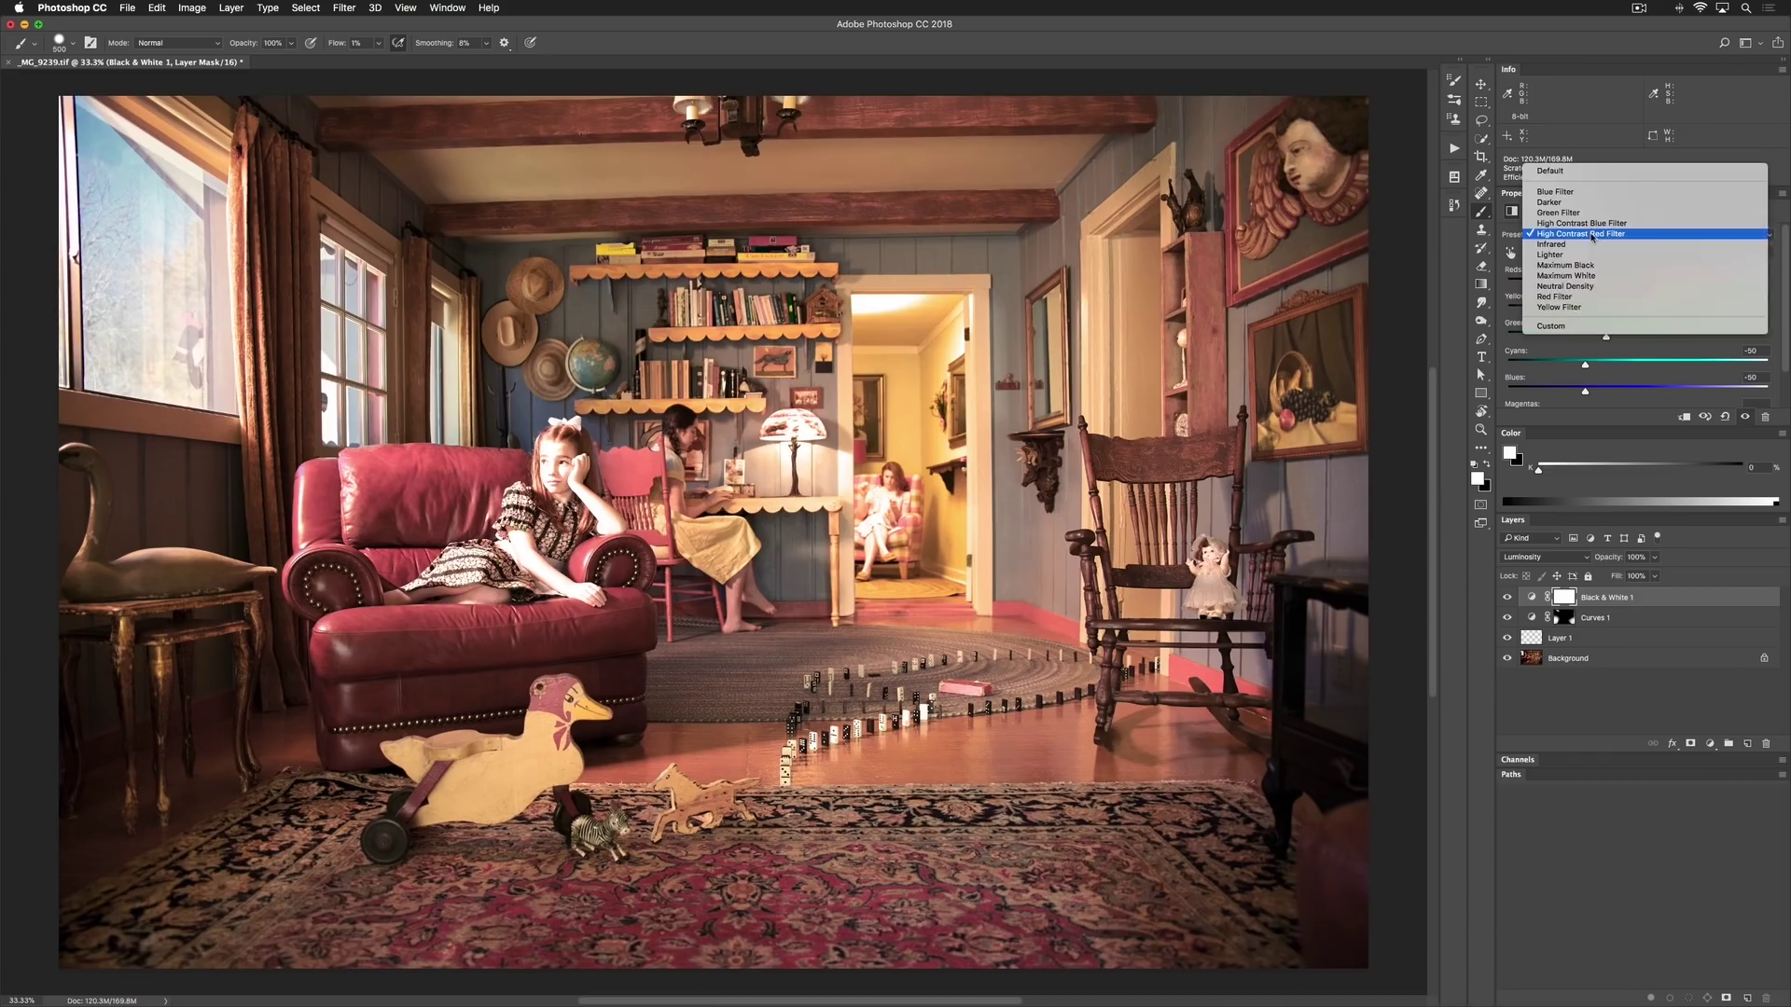
click(1567, 247)
click(1586, 235)
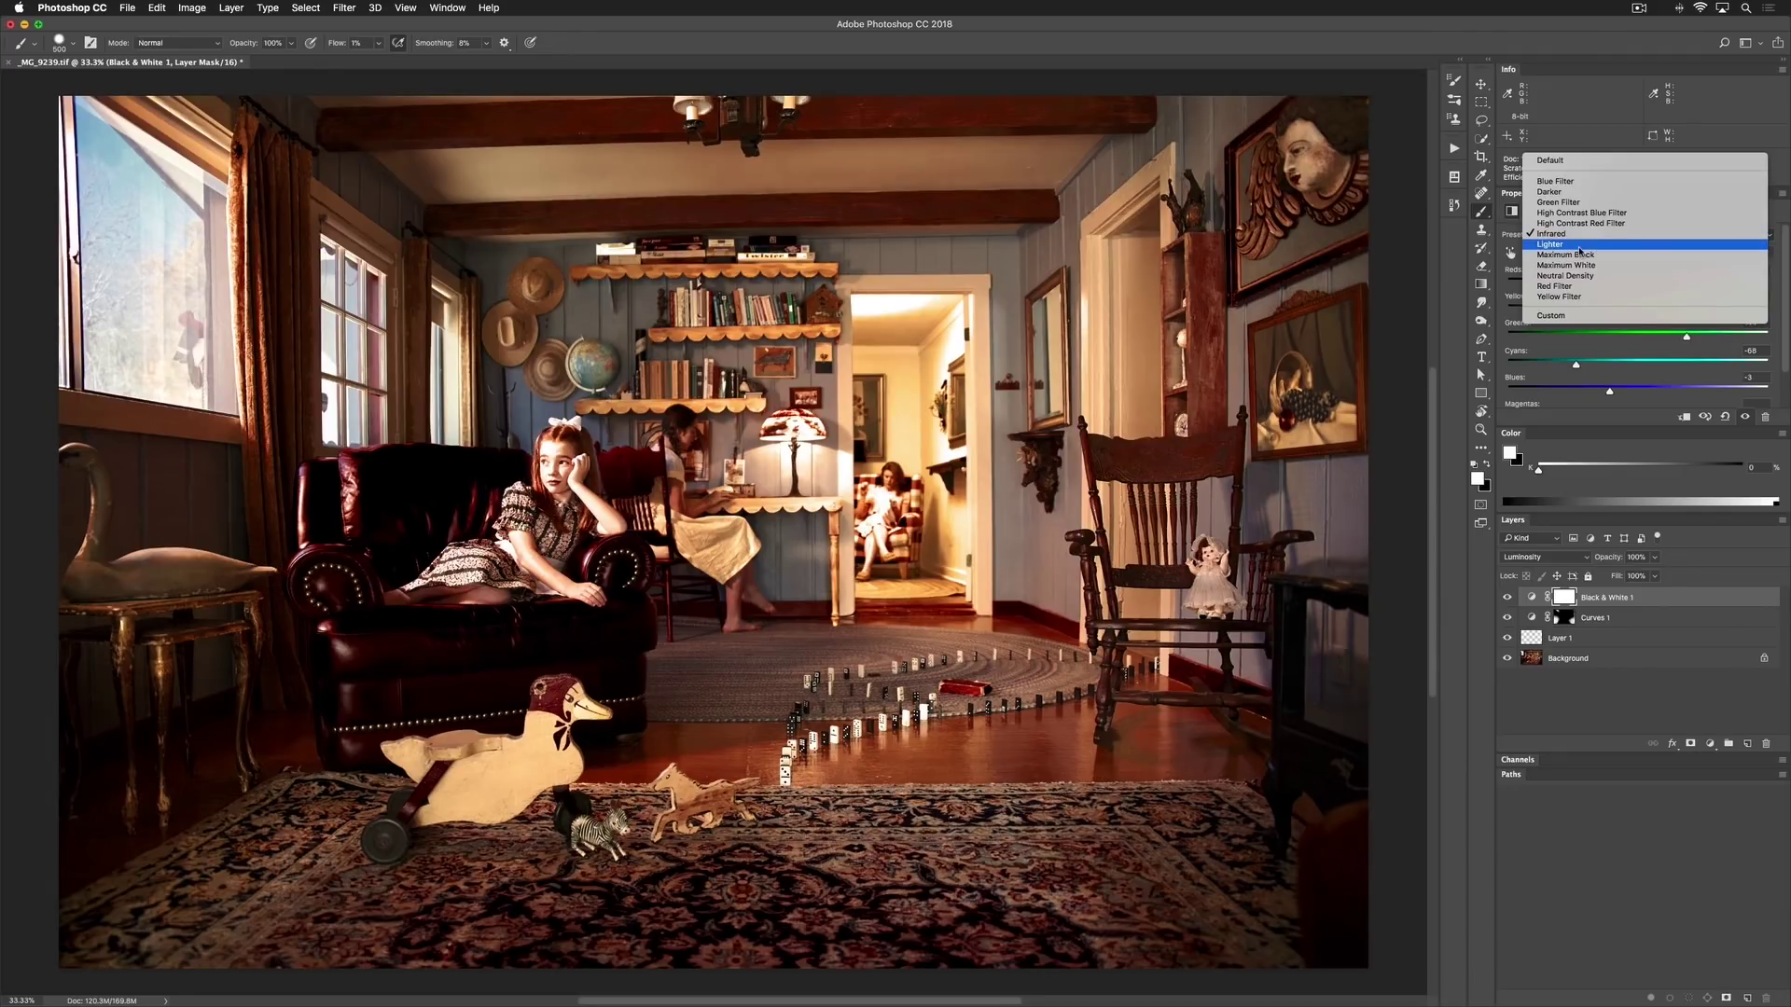
click(1581, 247)
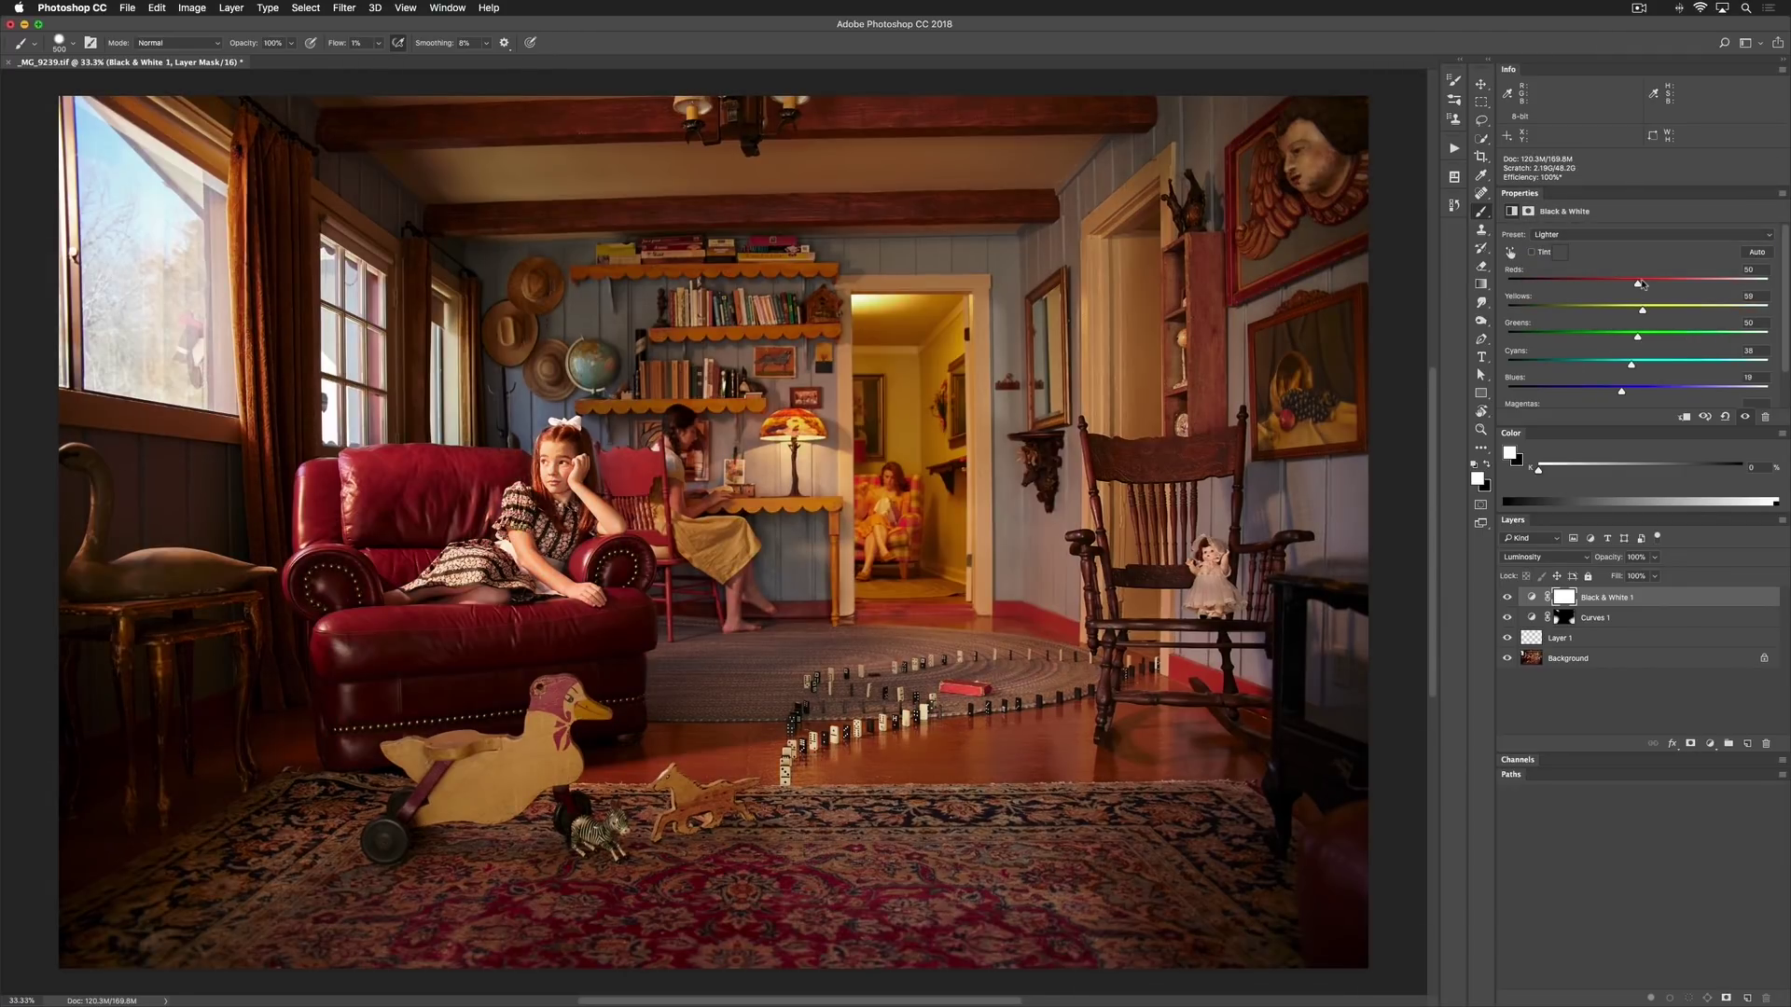
Raise Yellows to 62 and lower Reds to darken the red chair and floor
drag(1644, 311, 1666, 314)
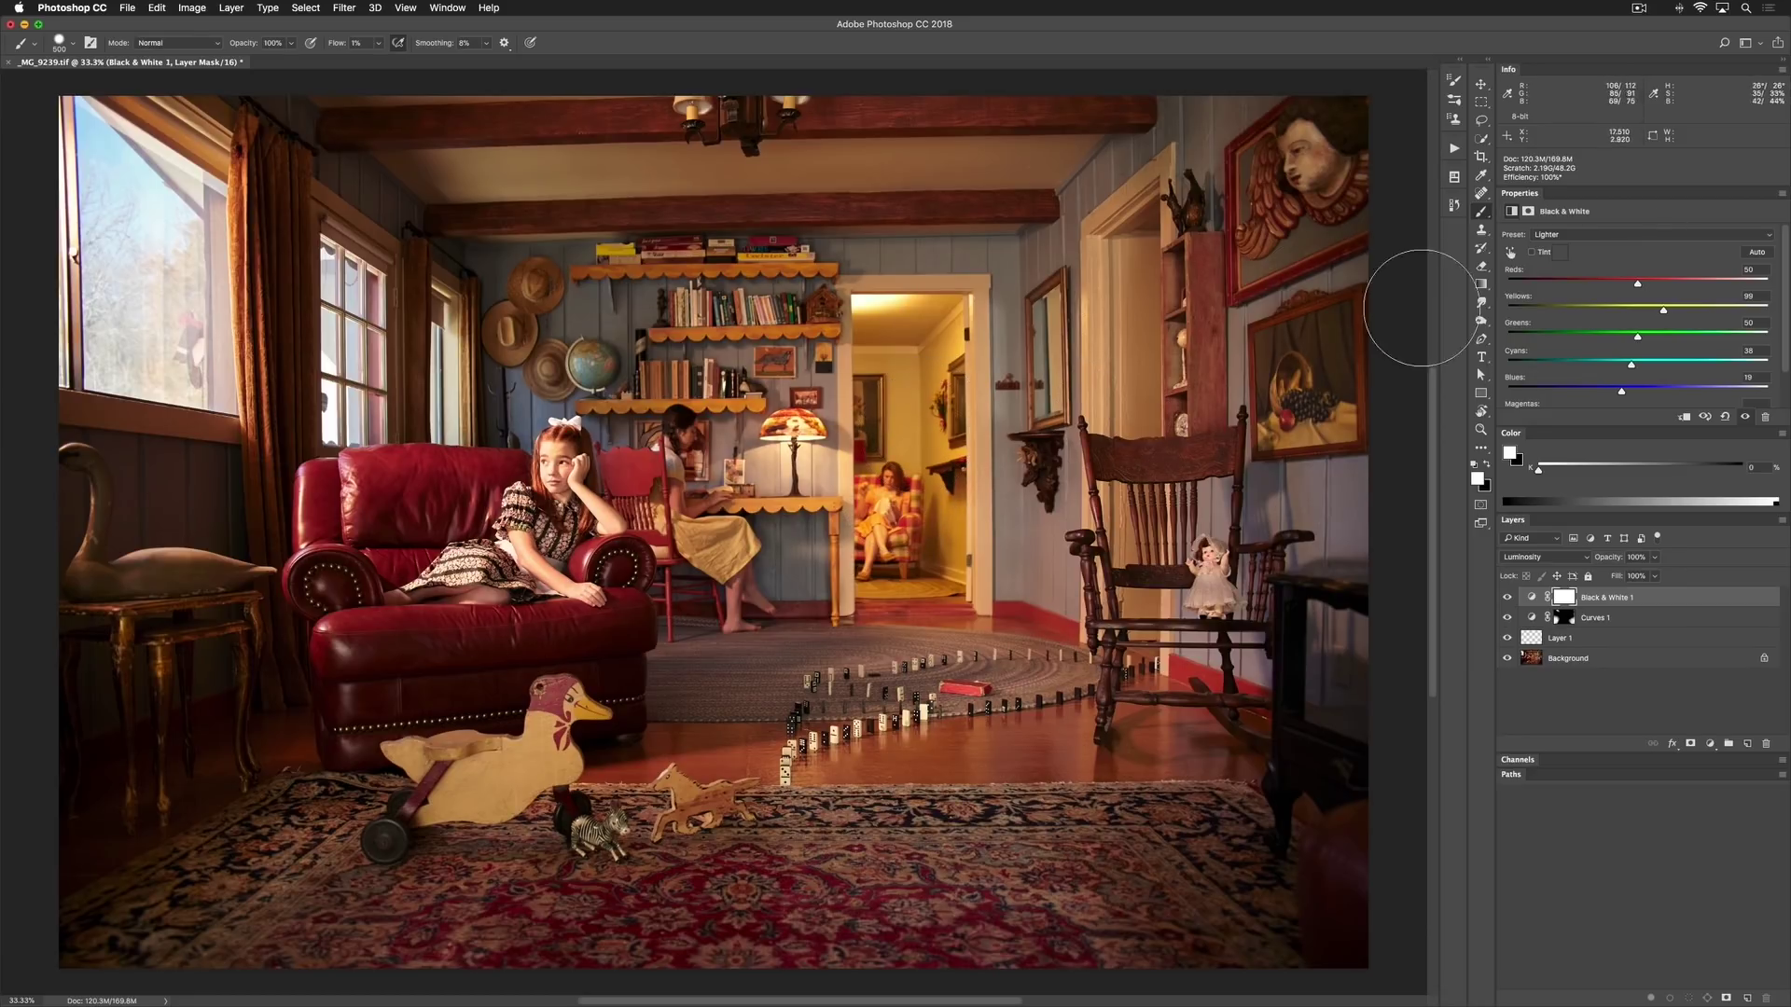
drag(1638, 285, 1683, 312)
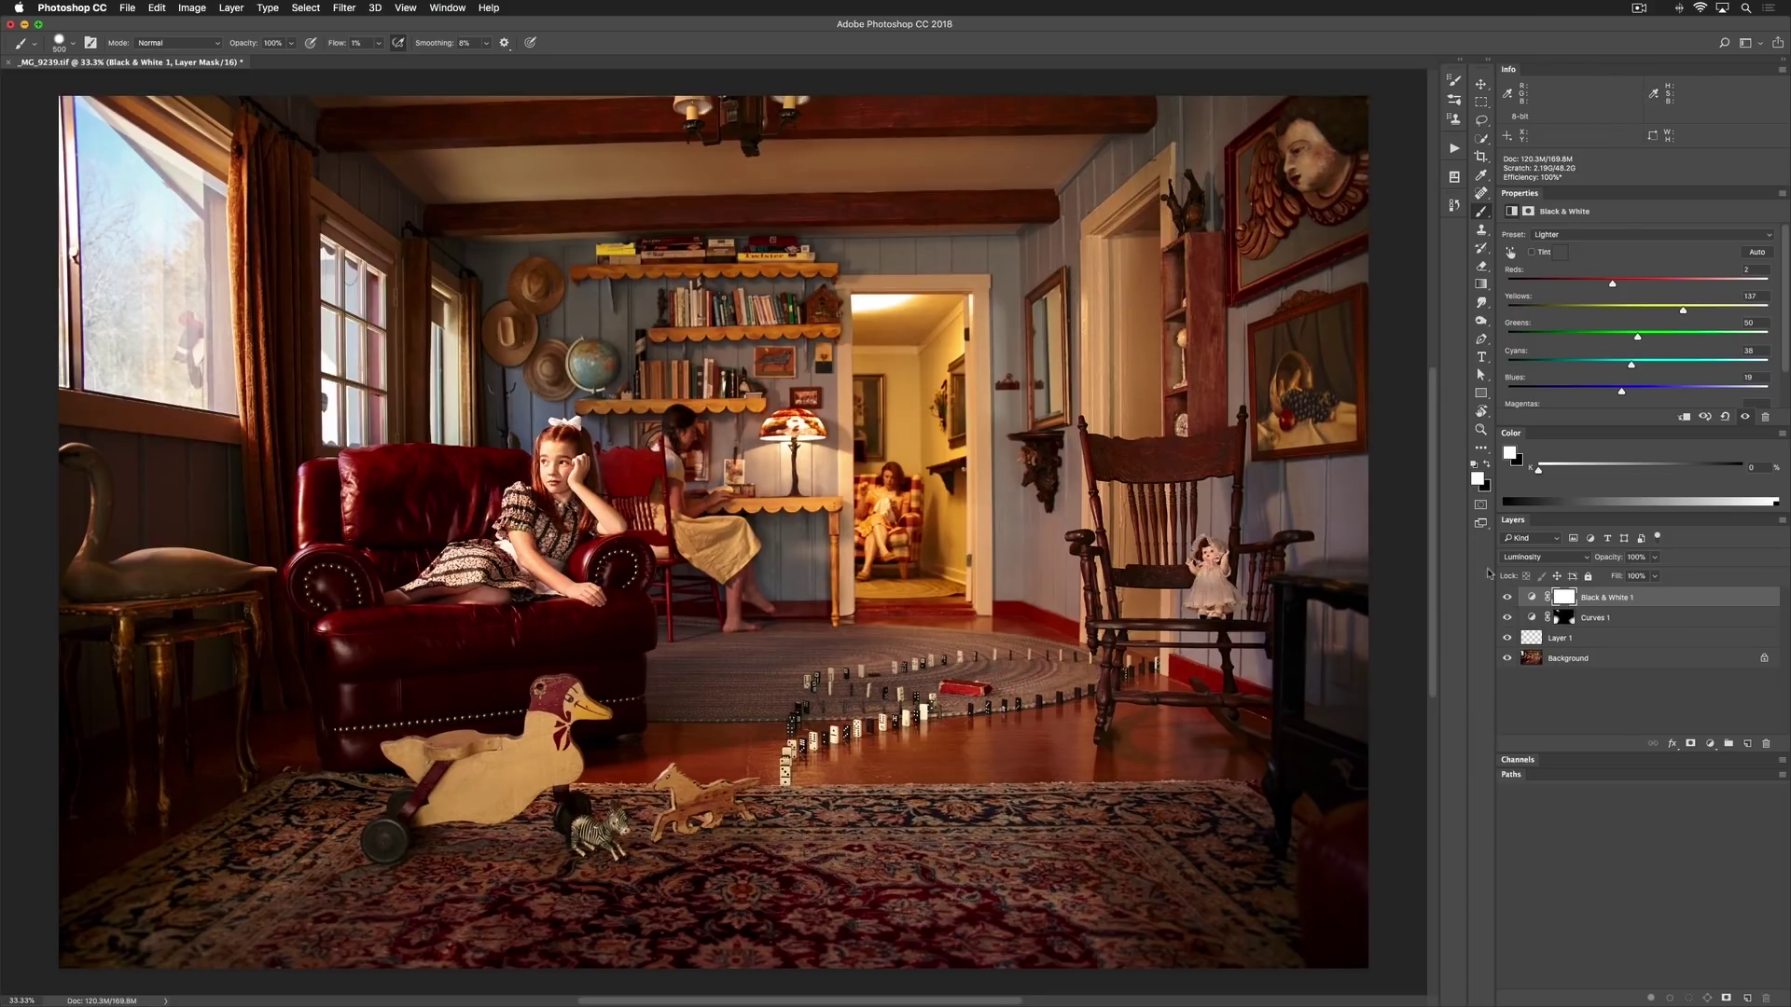
click(1507, 598)
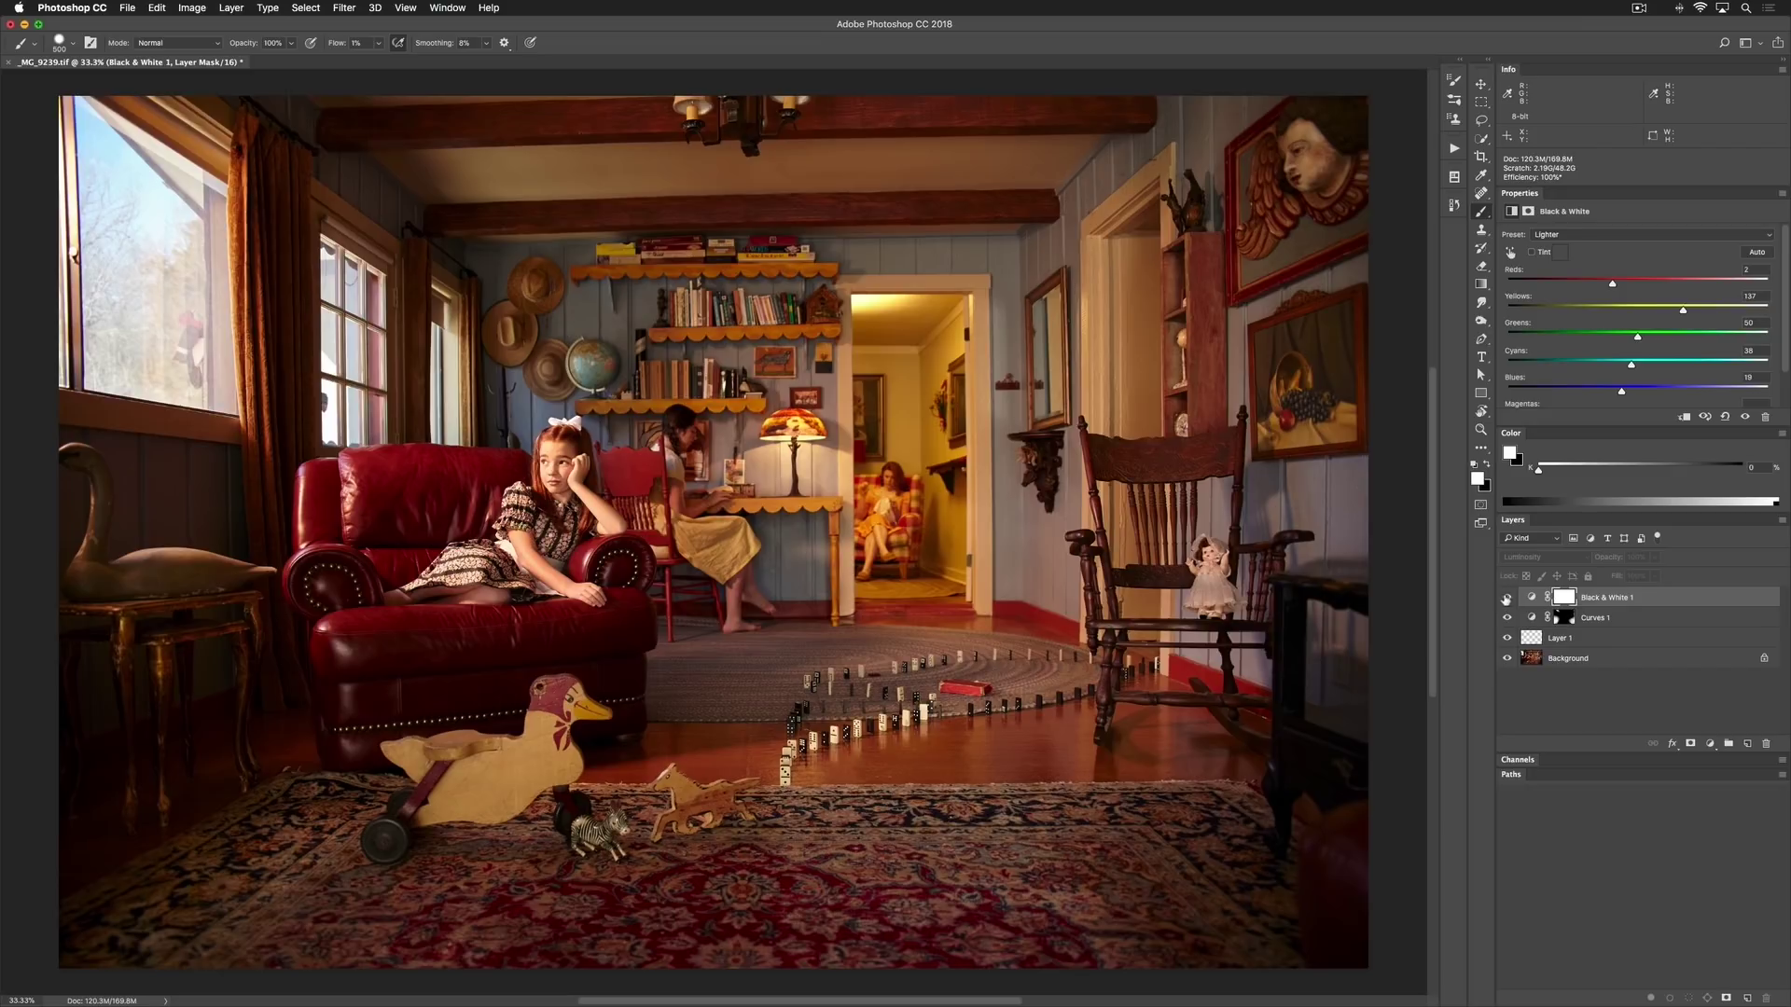
click(1506, 597)
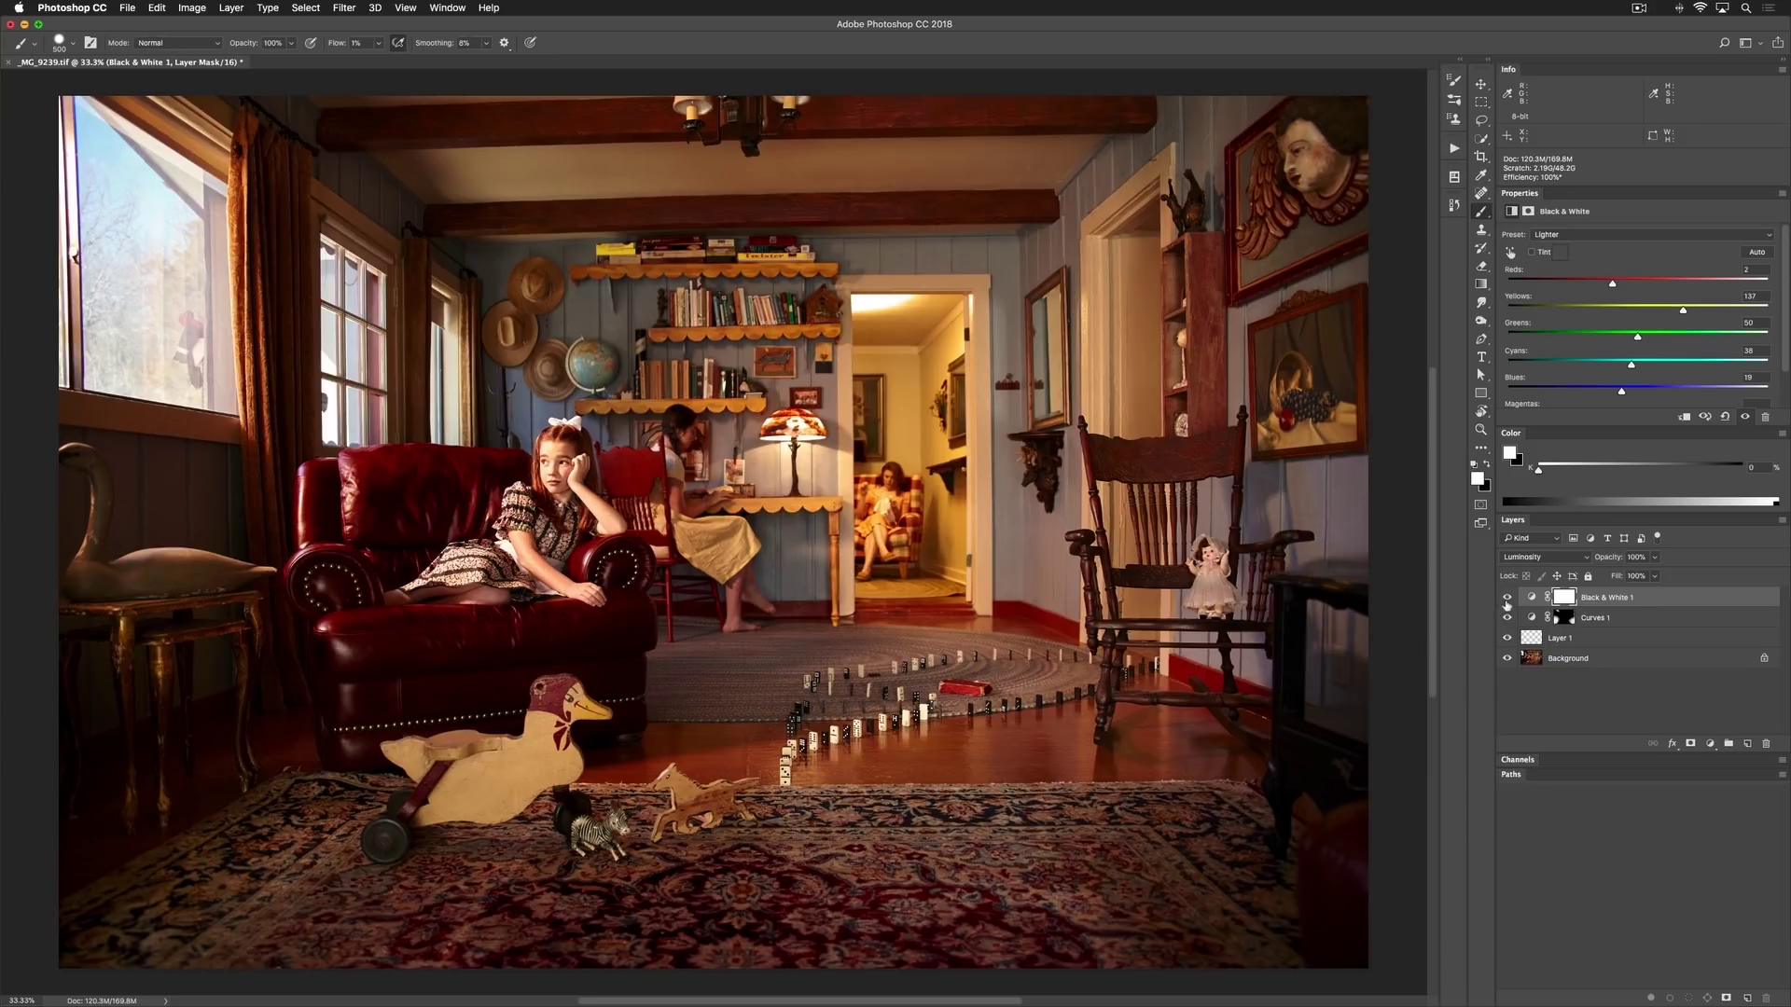
click(1562, 235)
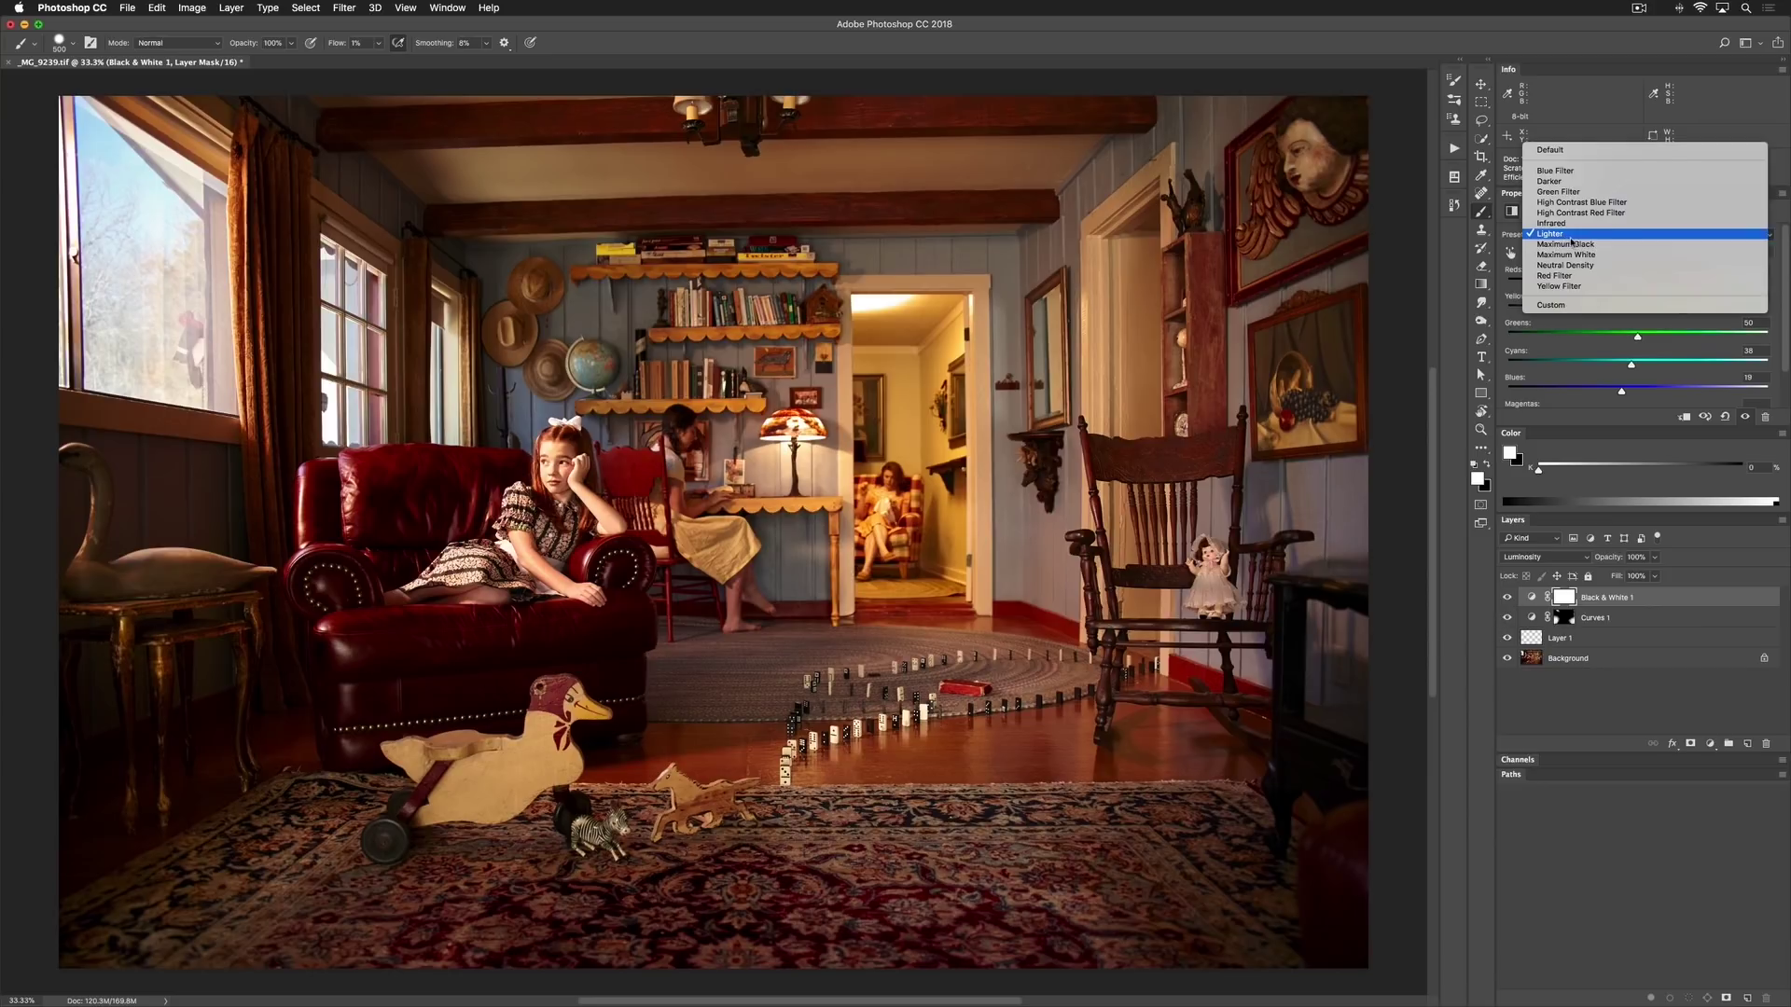
Reset the Black & White adjustment to Default and lower layer opacity to about 74%
click(1574, 156)
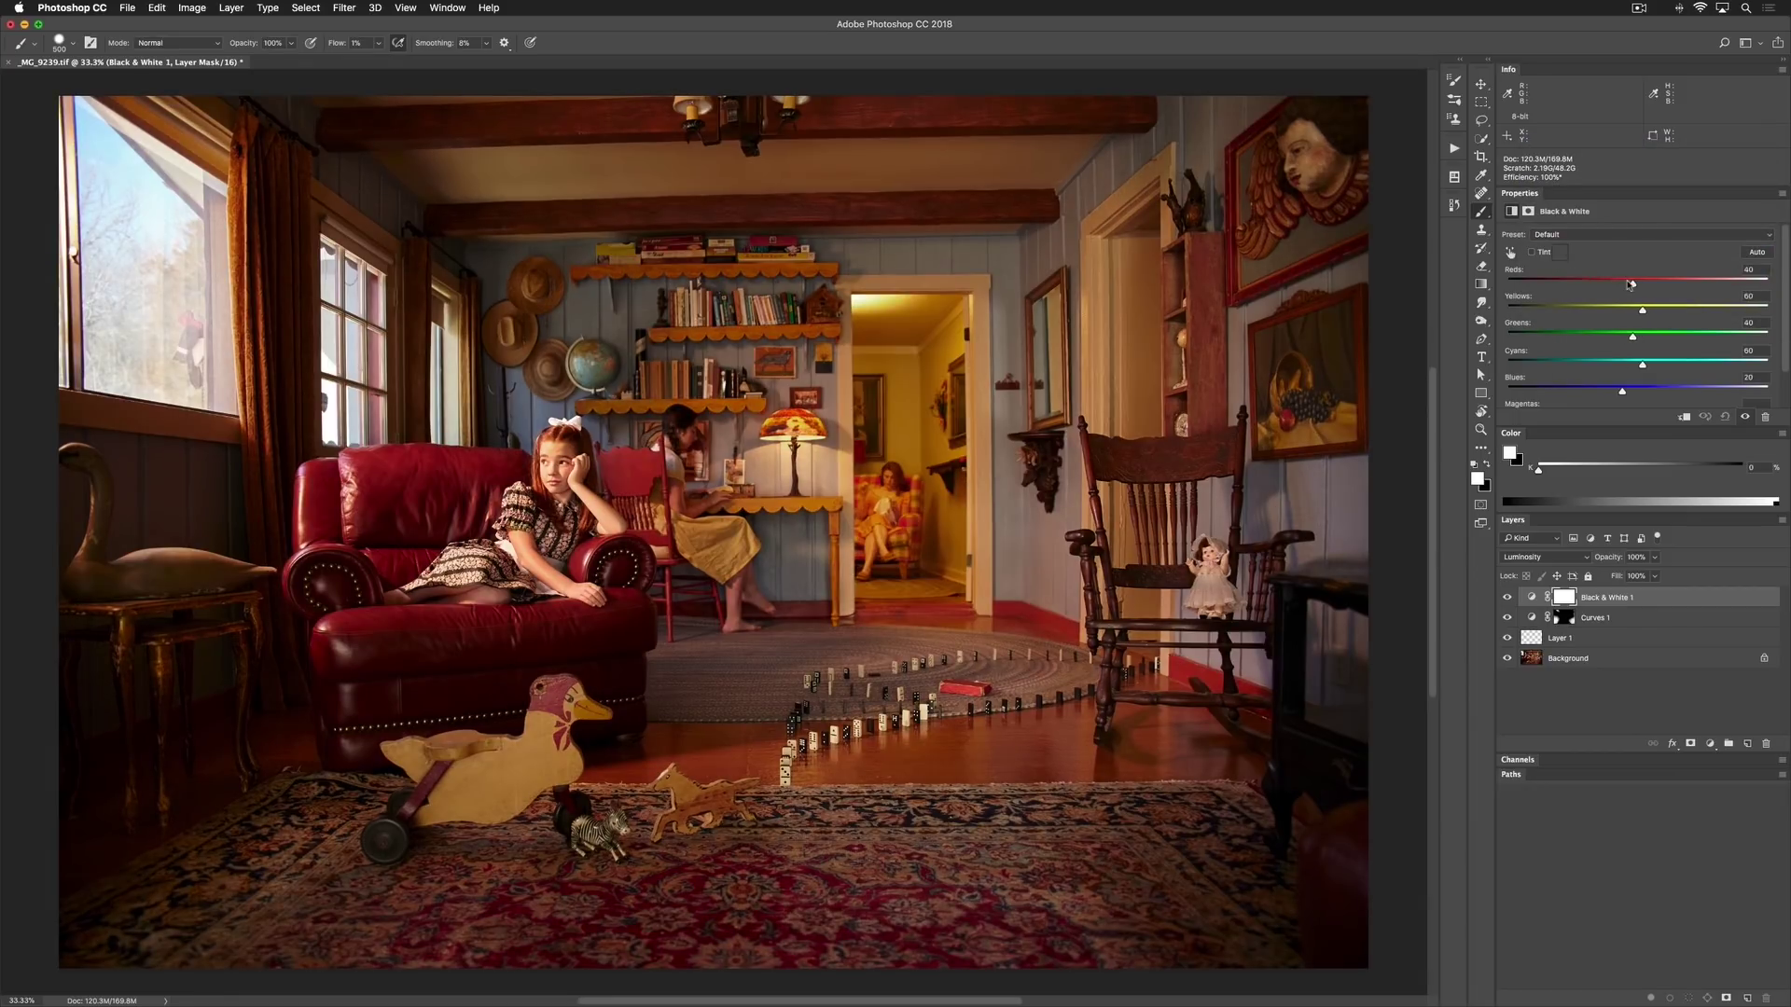
click(1654, 576)
drag(1640, 582, 1639, 580)
Raise Yellows to 75 and compare the result by toggling the layer's visibility
drag(1642, 311, 1653, 311)
click(1507, 597)
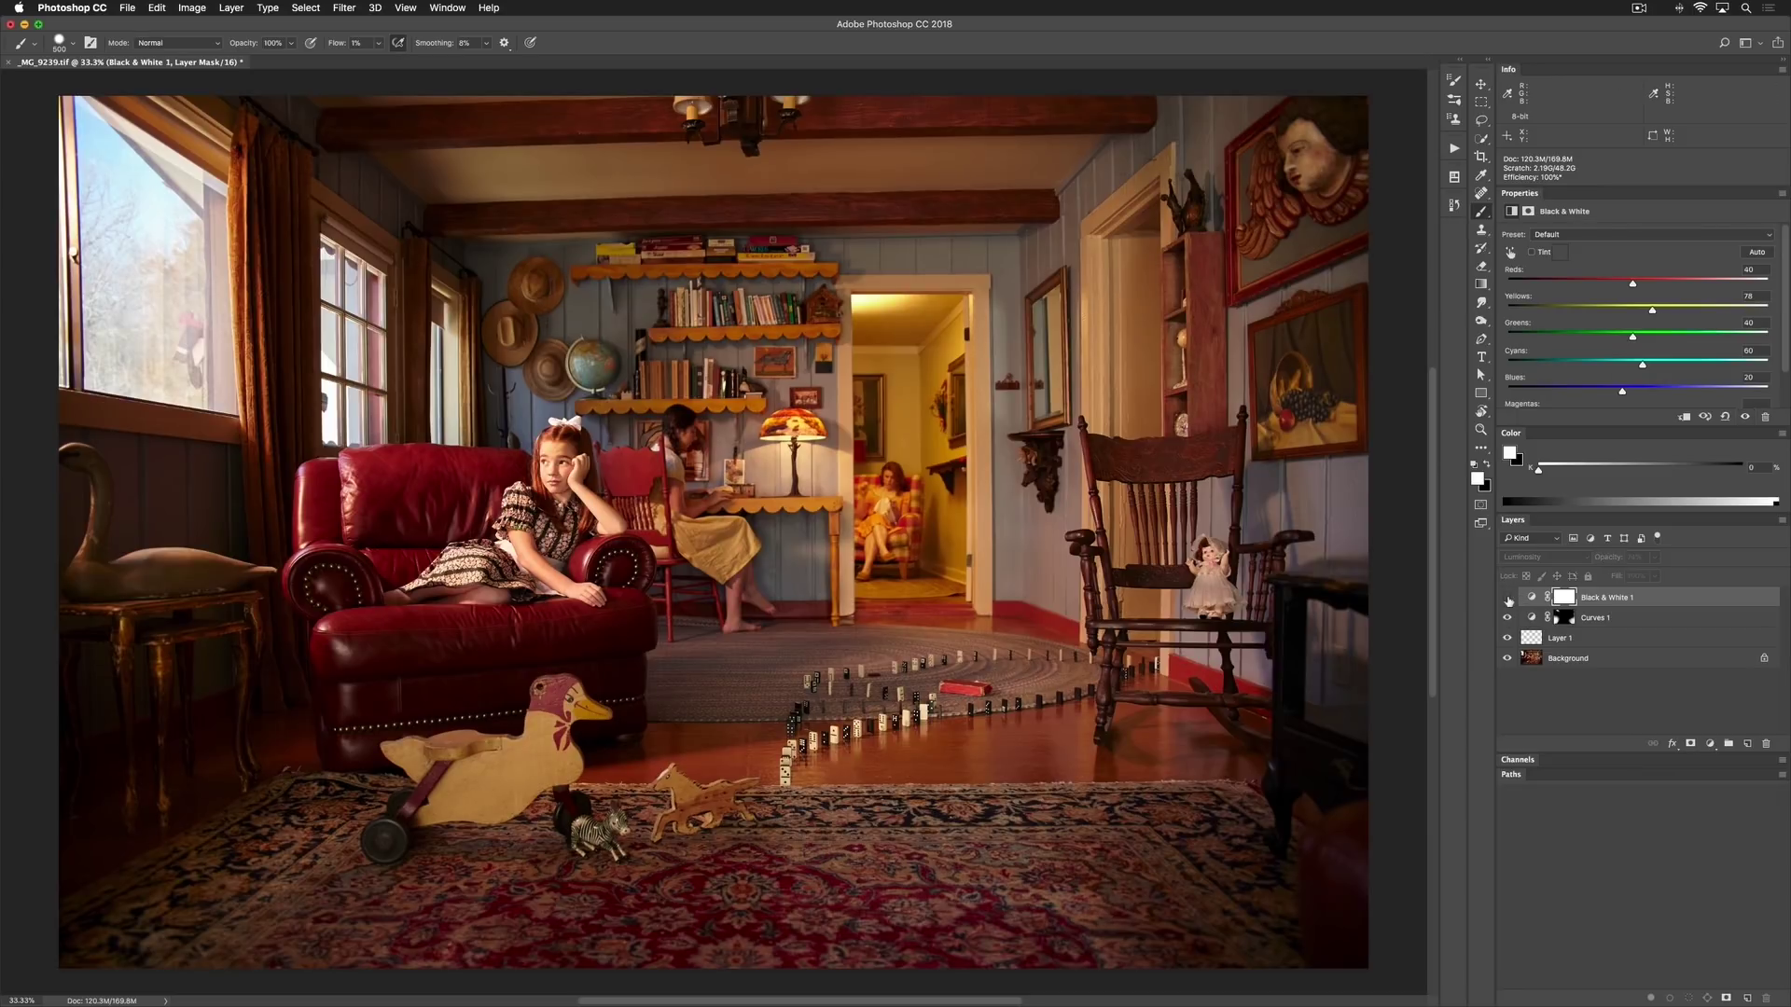
click(1509, 599)
click(1508, 599)
click(1508, 599)
click(1510, 599)
click(1510, 599)
Add a Curves 2 adjustment layer and pull its curve down to darken the shadows
click(1710, 743)
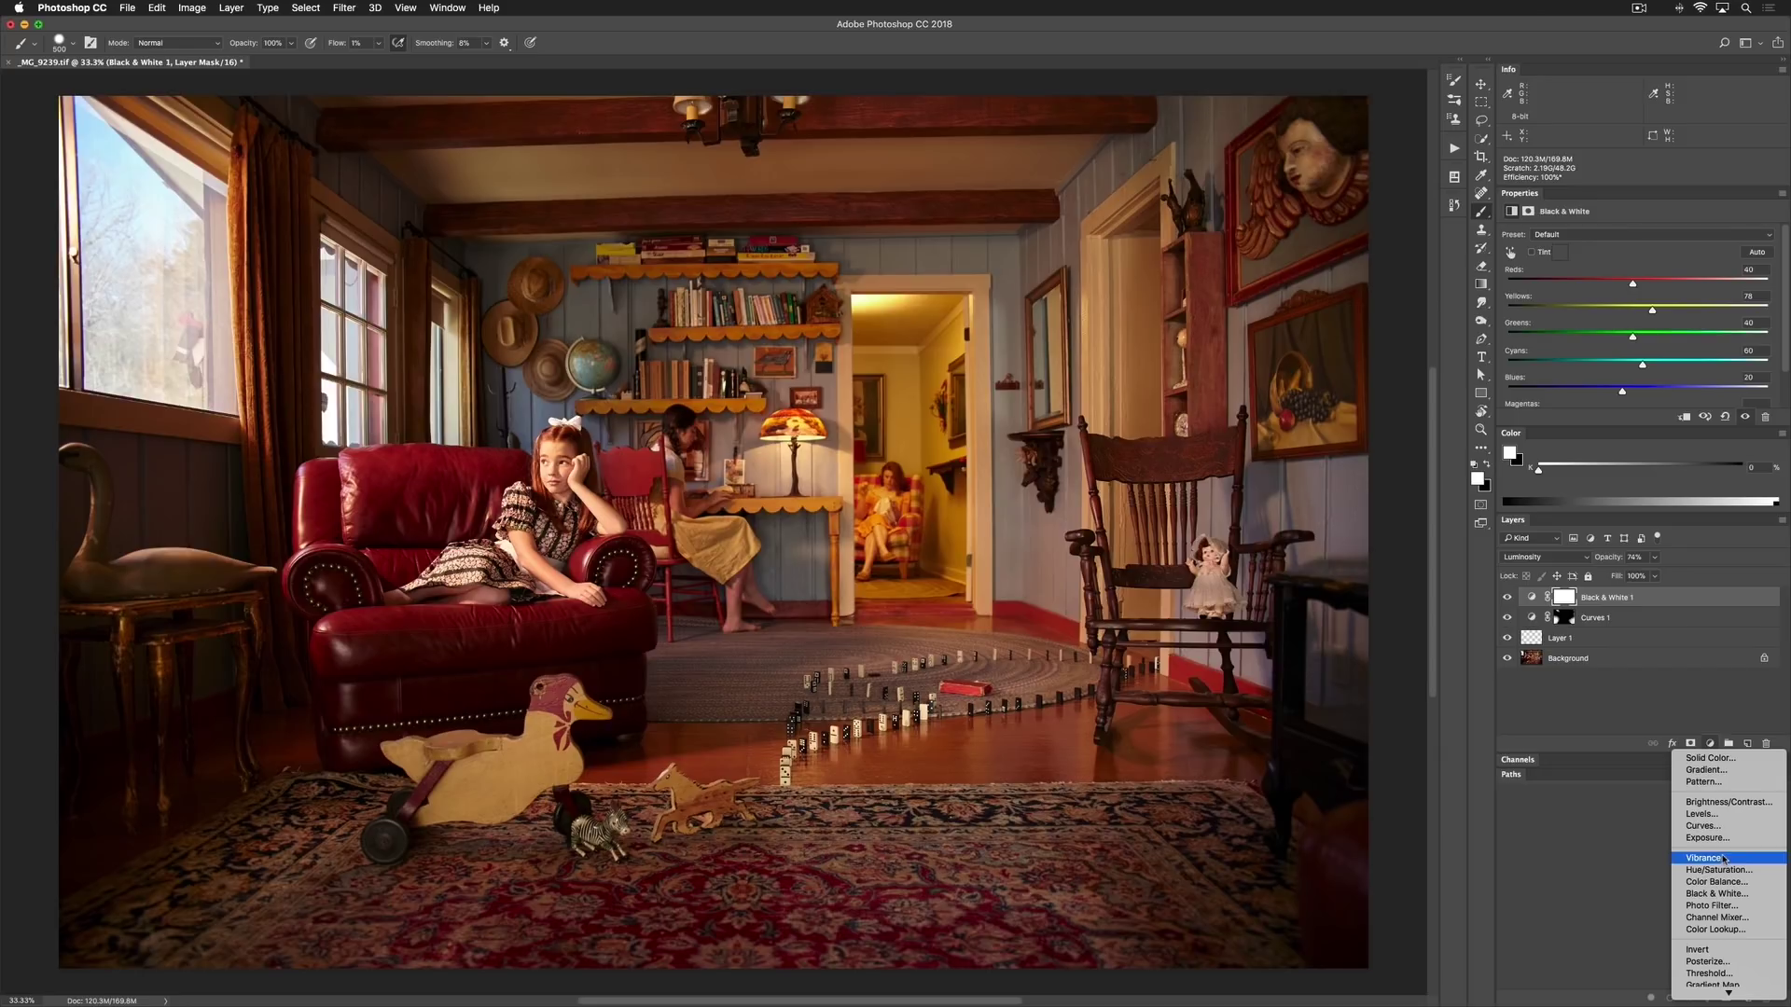
click(1704, 826)
drag(1648, 356, 1650, 368)
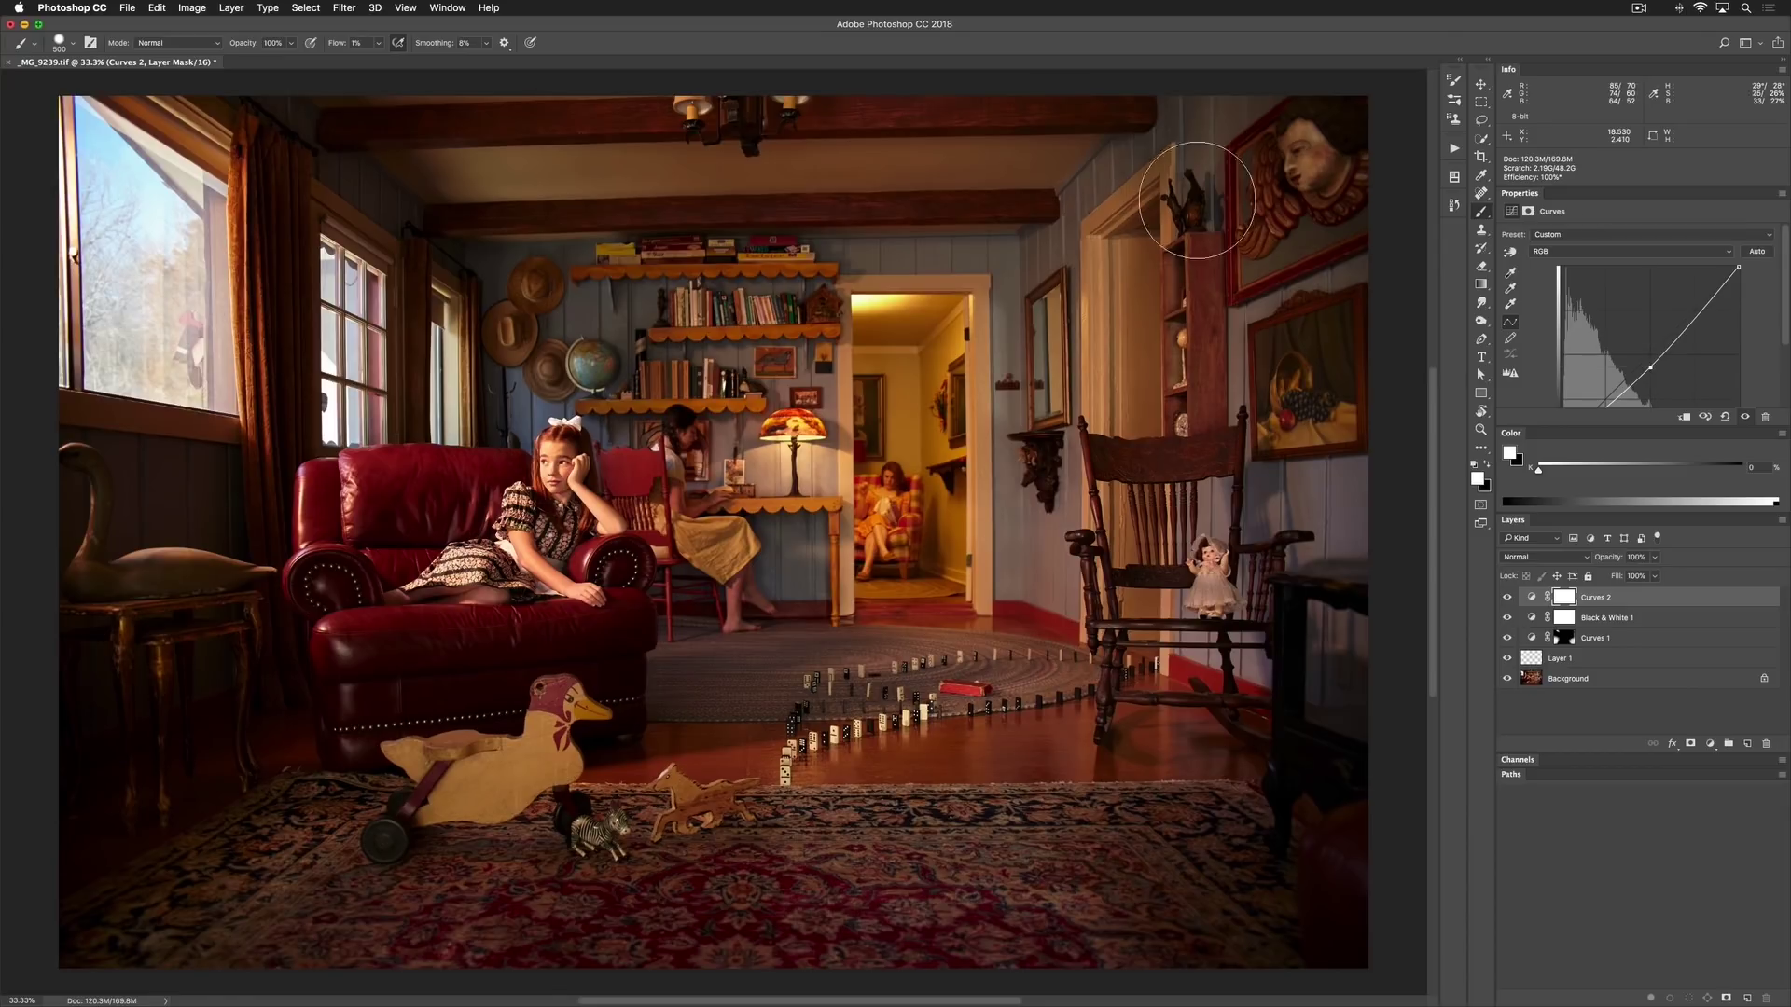
Open the Image > Apply Image dialog for the Curves 2 mask
click(203, 7)
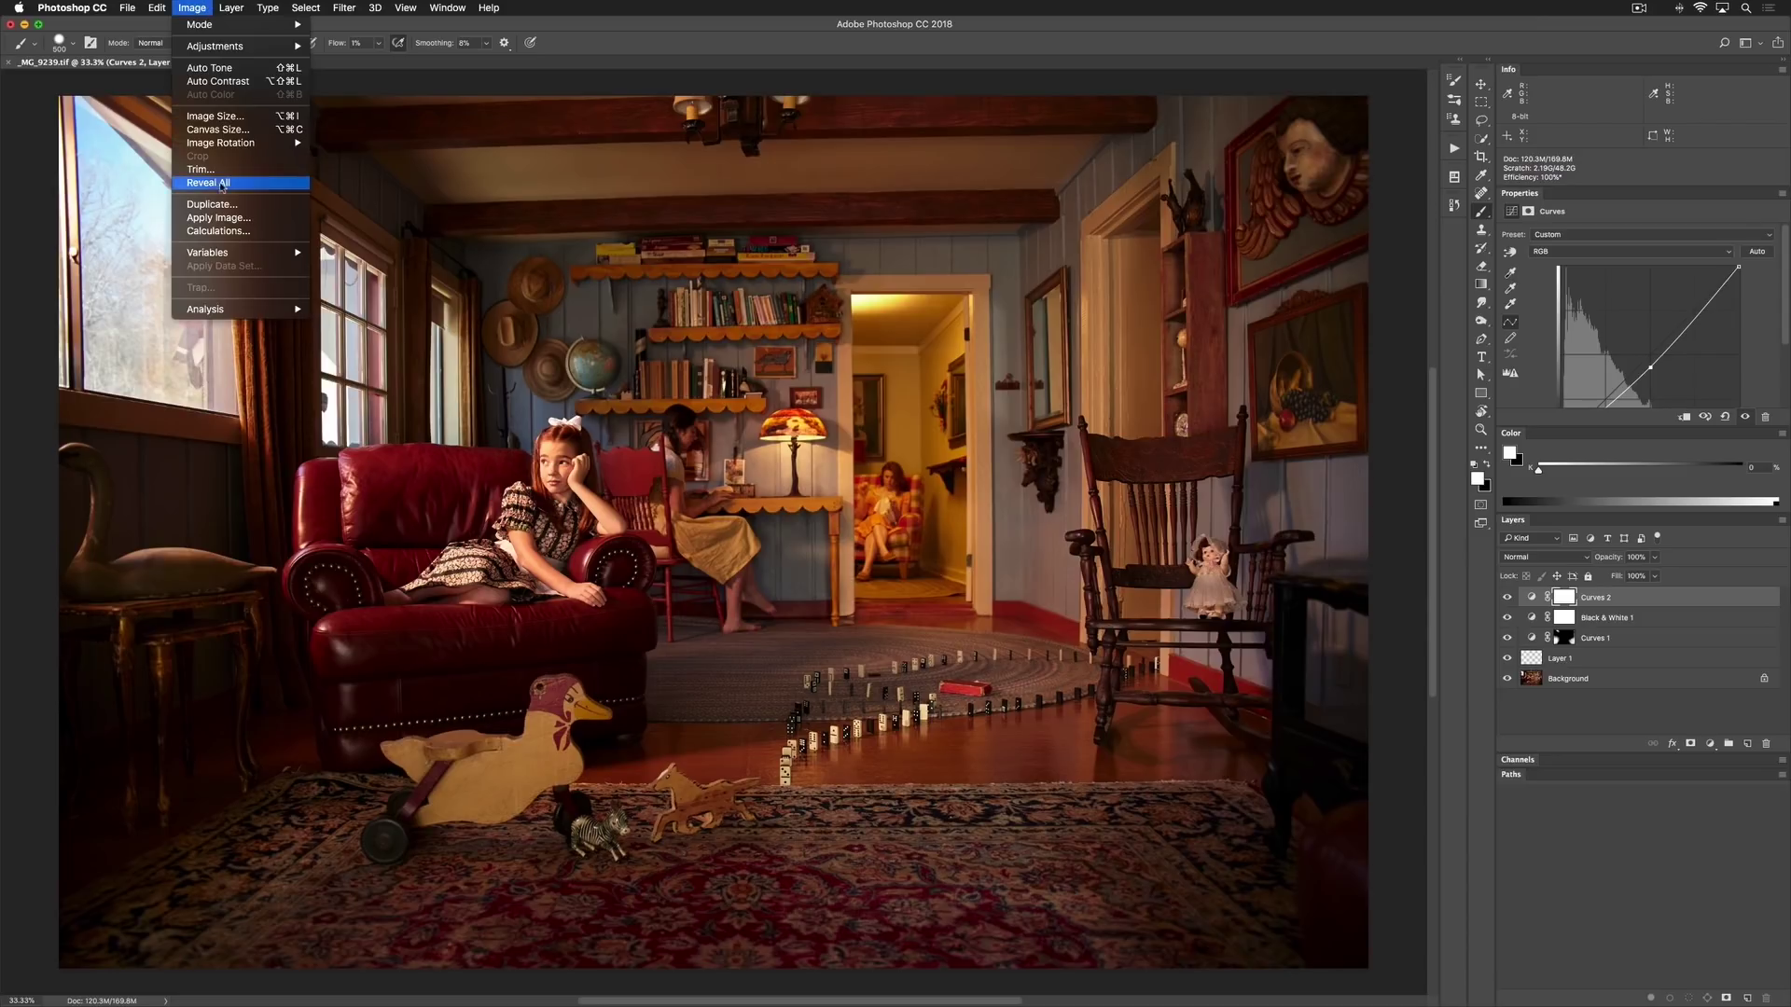
click(218, 217)
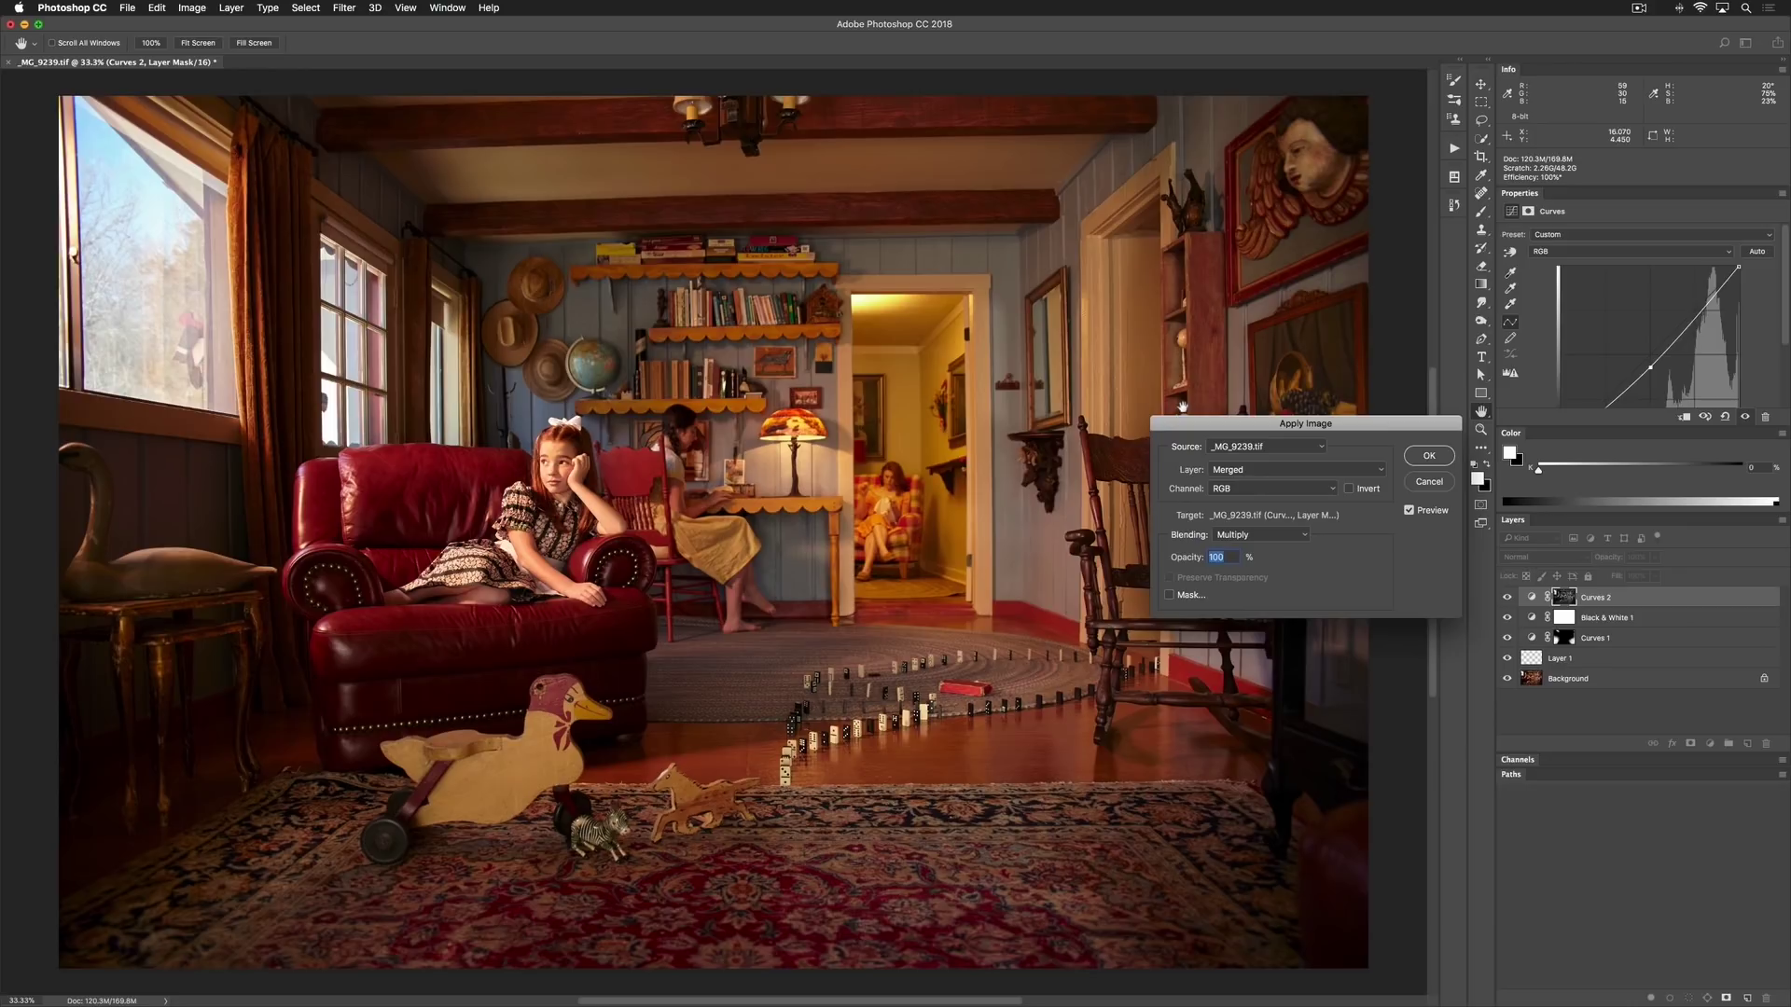